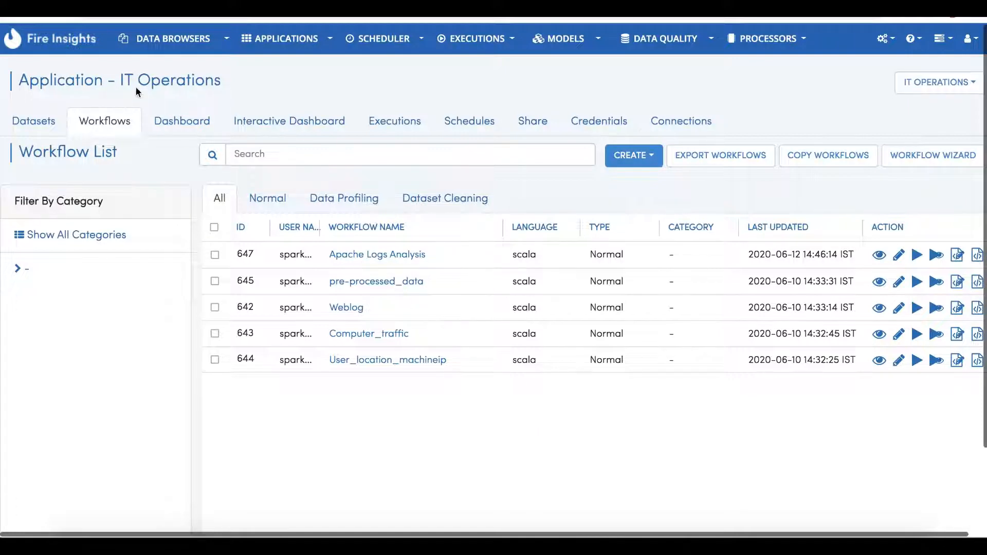
- Open the Apache Logs Analysis workflow and review the path and output column settings of its TextFiles node
click(379, 255)
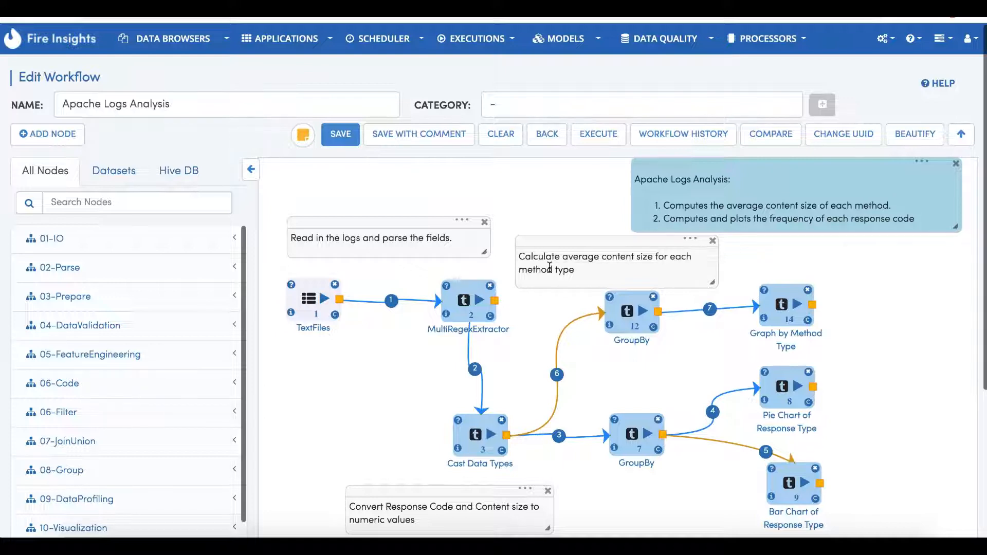
mouse_move(448, 288)
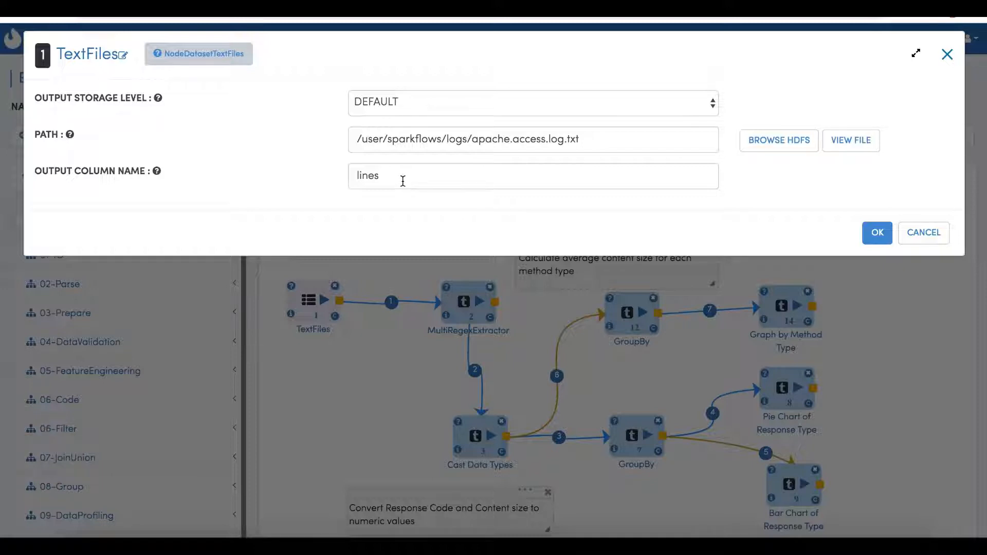
click(877, 234)
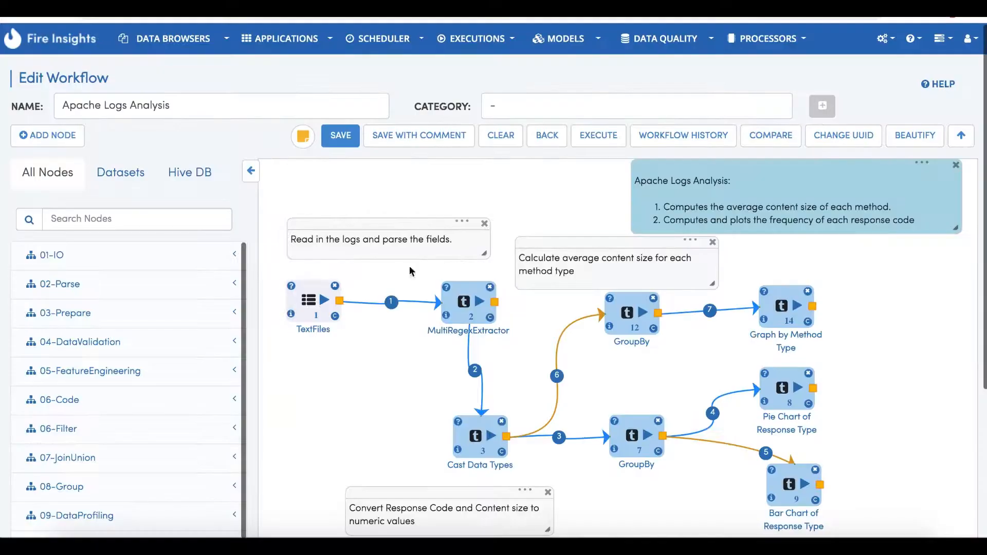
- Run the TextFiles node on its own and examine the parts of the first raw log line in its output
click(326, 302)
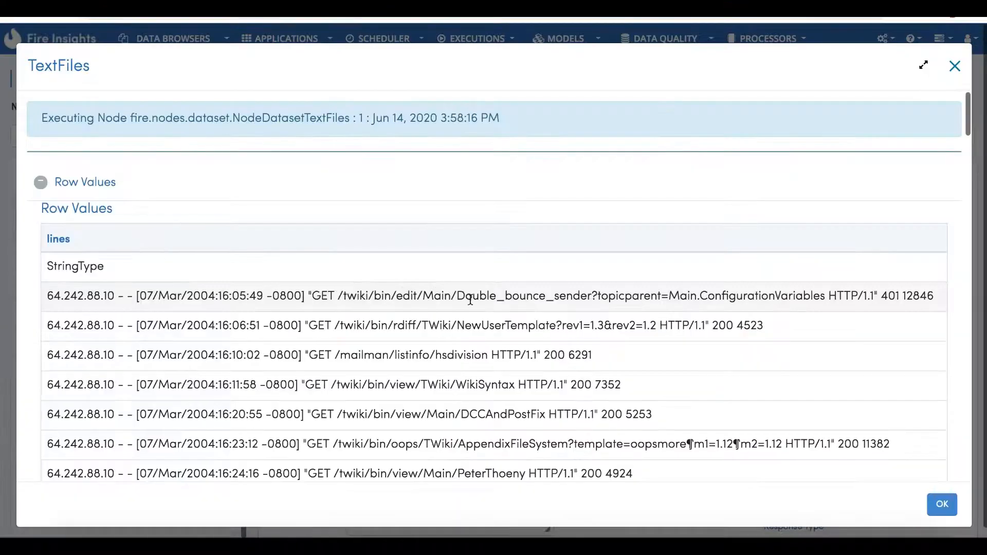
scroll(471, 303, down, 1)
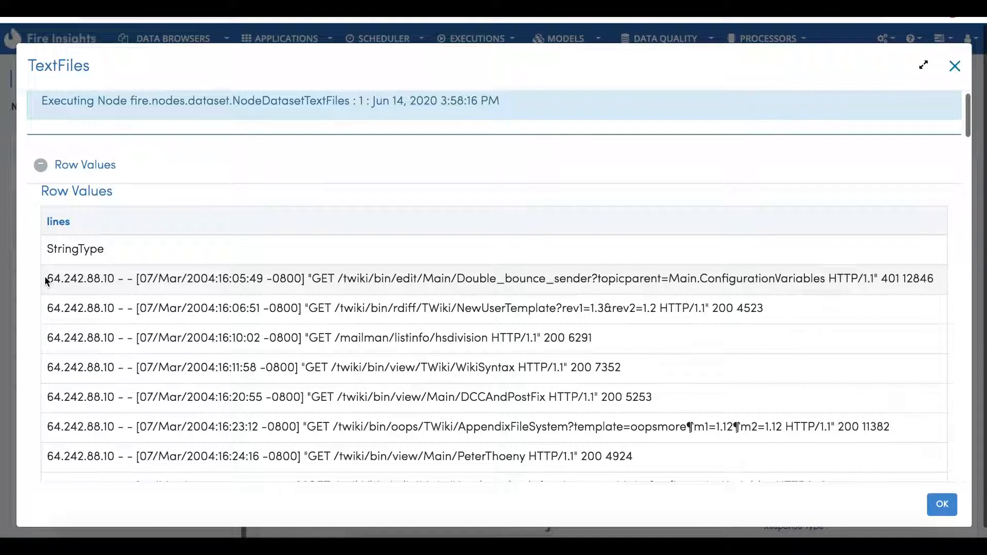
drag(48, 277, 244, 278)
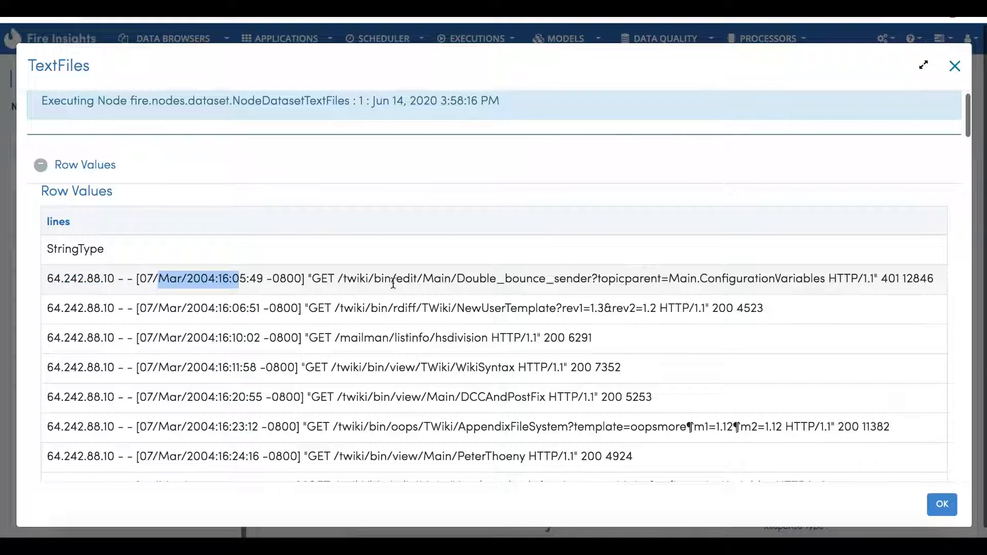
click(319, 275)
drag(343, 278, 743, 288)
drag(843, 280, 859, 280)
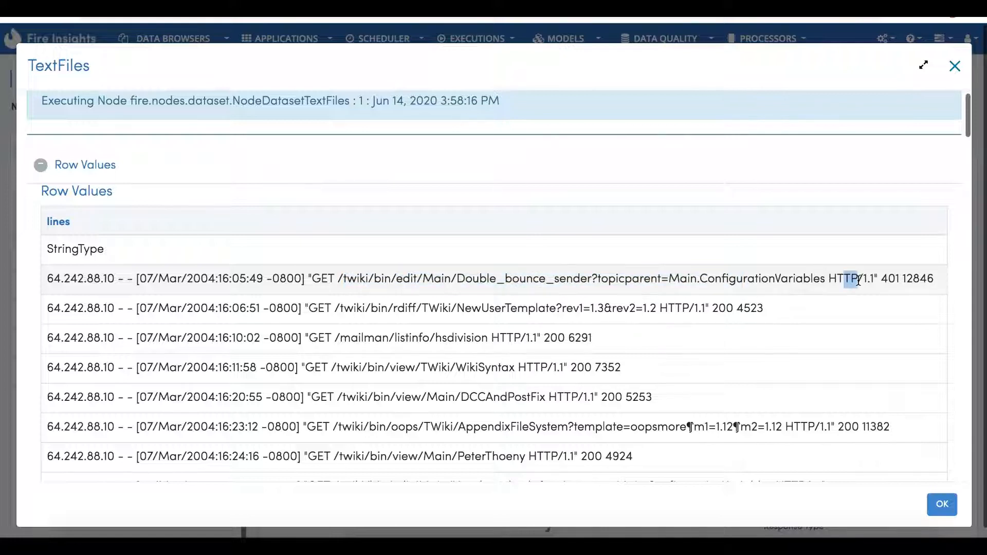
double_click(888, 280)
double_click(914, 278)
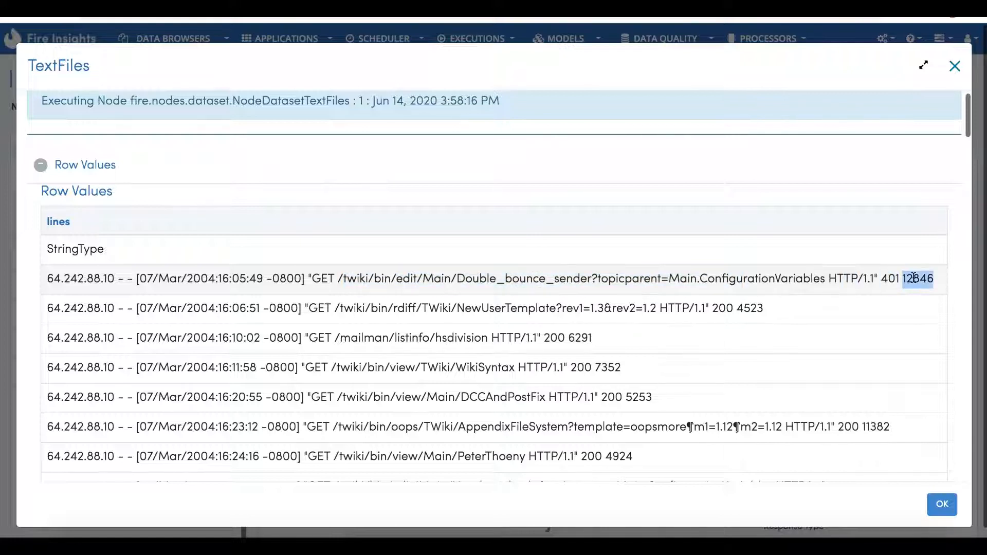
scroll(862, 315, down, 5)
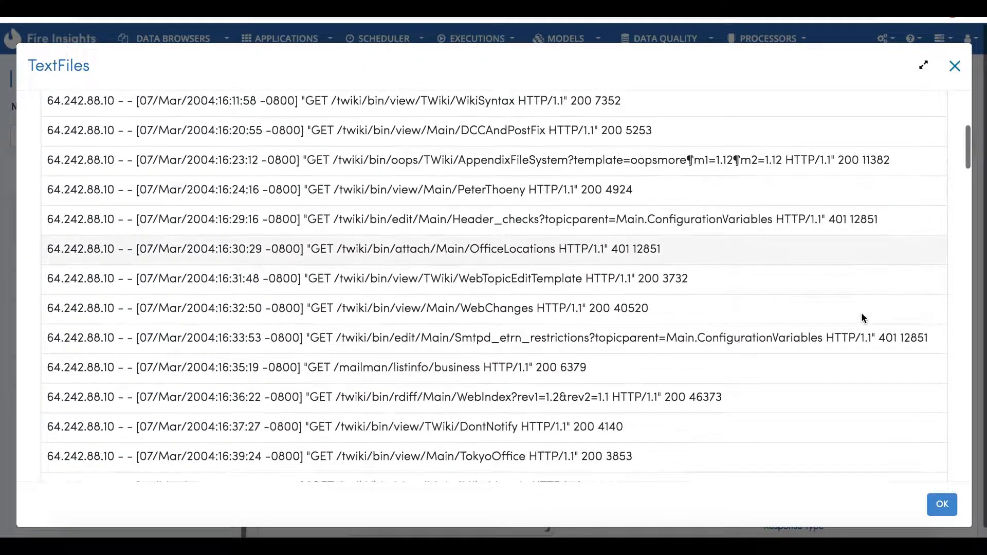
scroll(862, 312, up, 6)
click(940, 506)
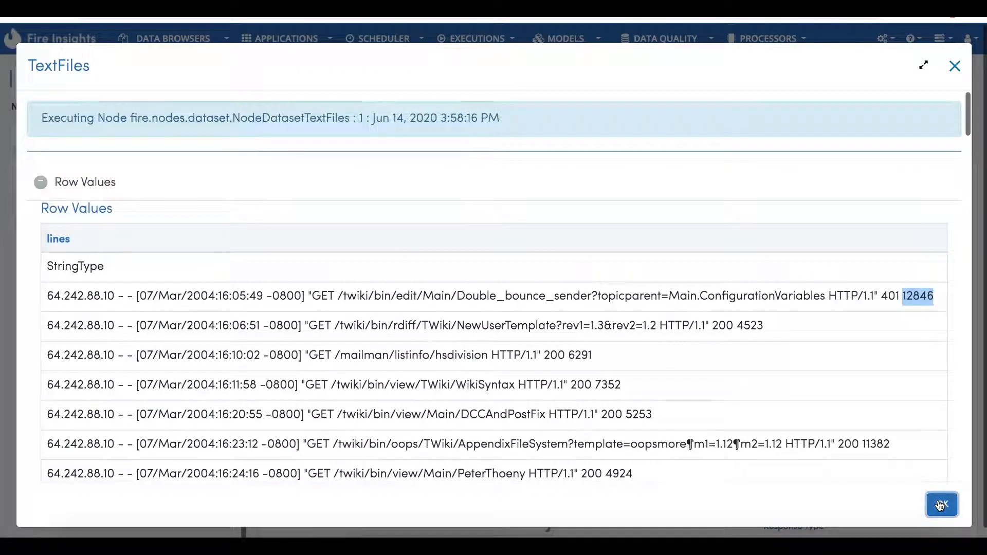
- Review the output columns, regex patterns and group numbers configured in the MultiRegexExtractor node
scroll(592, 368, down, 1)
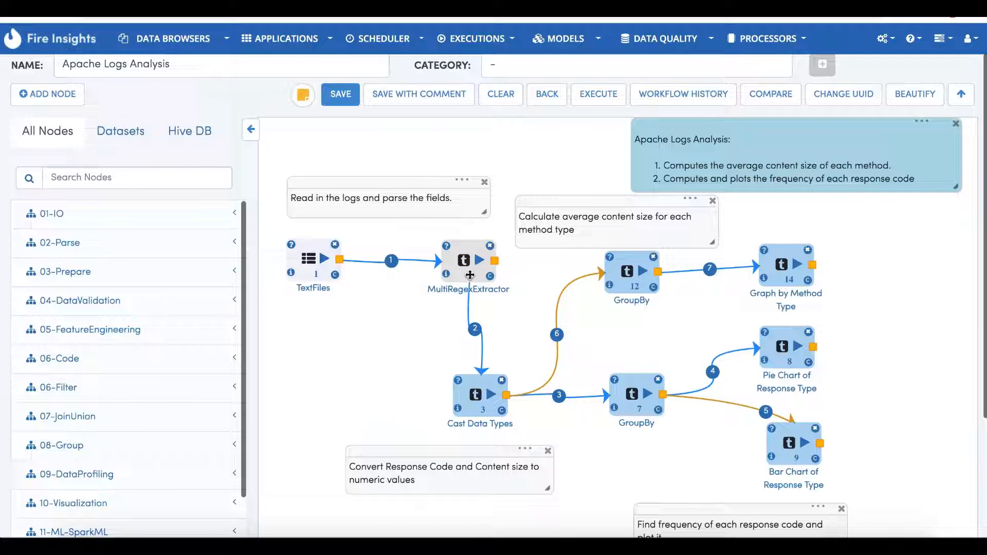
scroll(470, 275, down, 2)
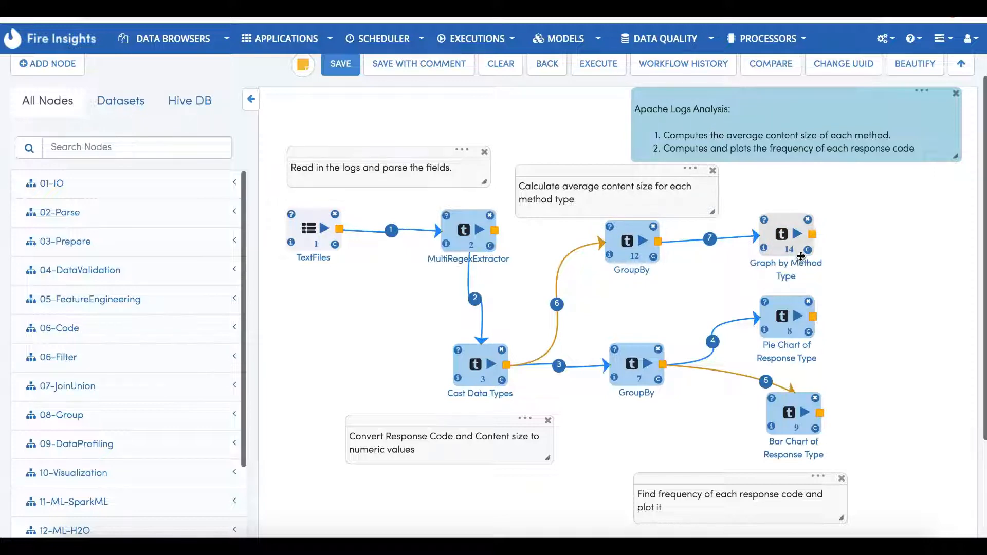
scroll(801, 256, down, 1)
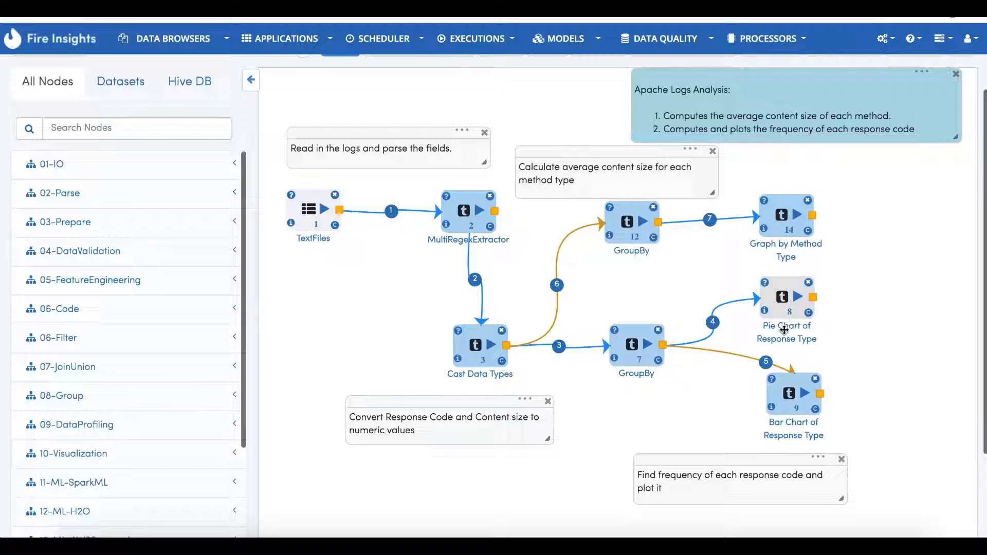
scroll(784, 330, up, 1)
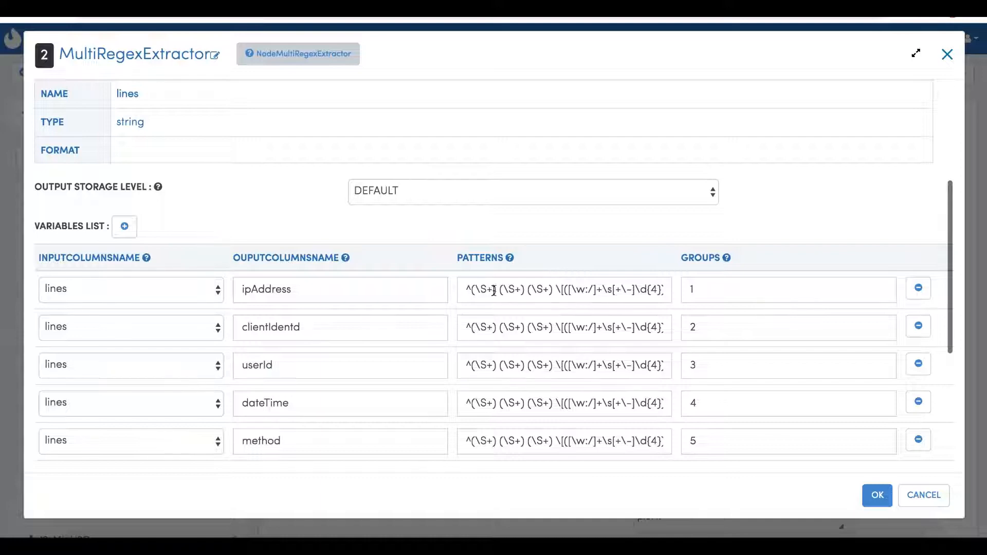
click(513, 291)
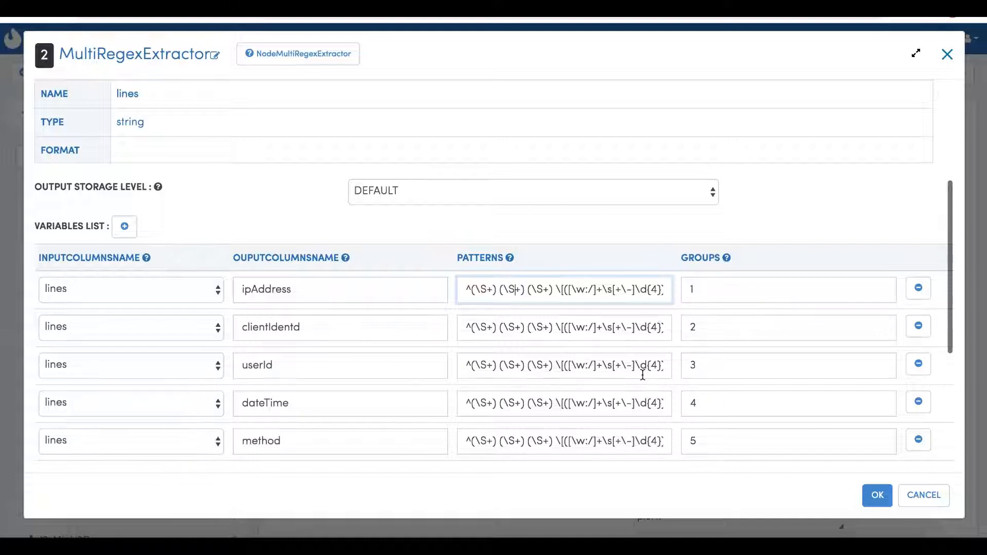
scroll(643, 371, down, 5)
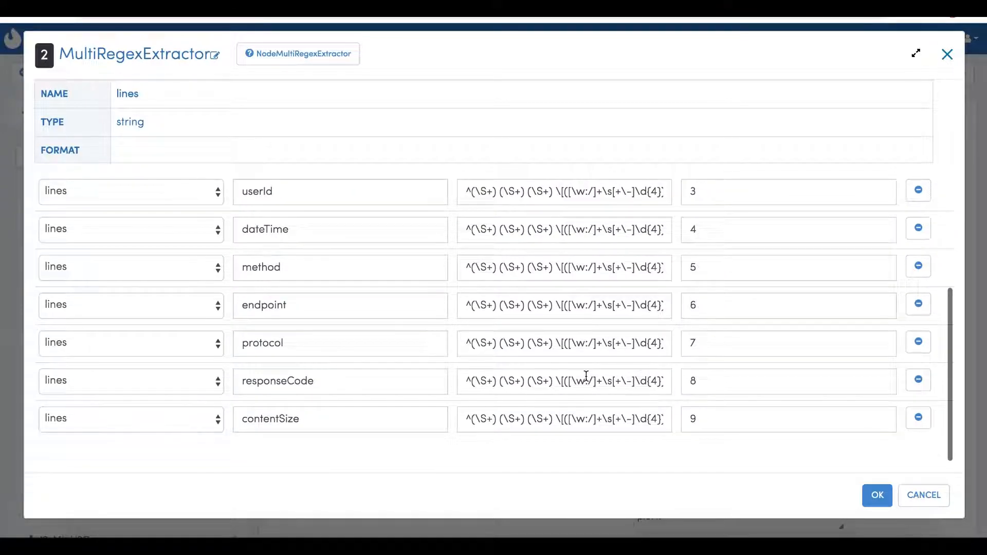
scroll(587, 376, up, 3)
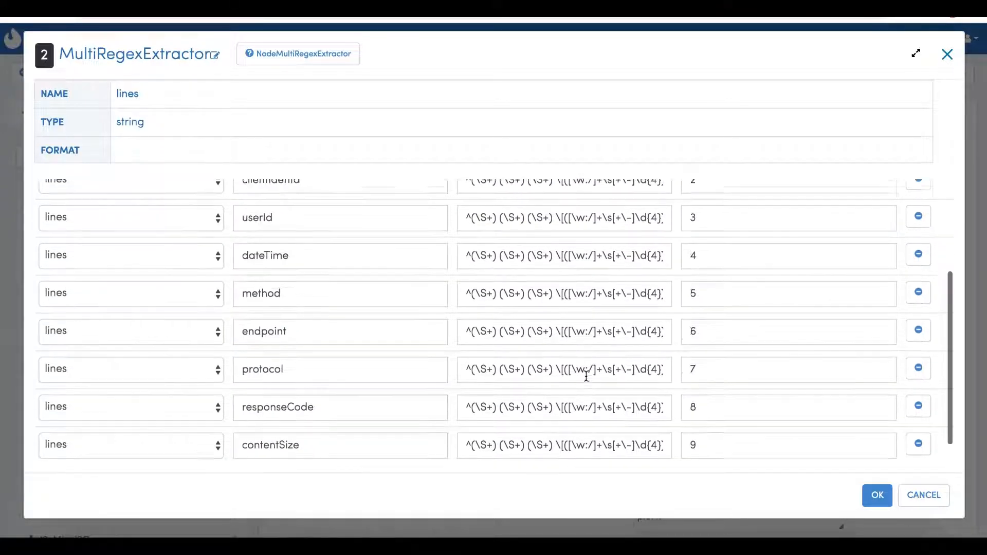
scroll(586, 376, up, 2)
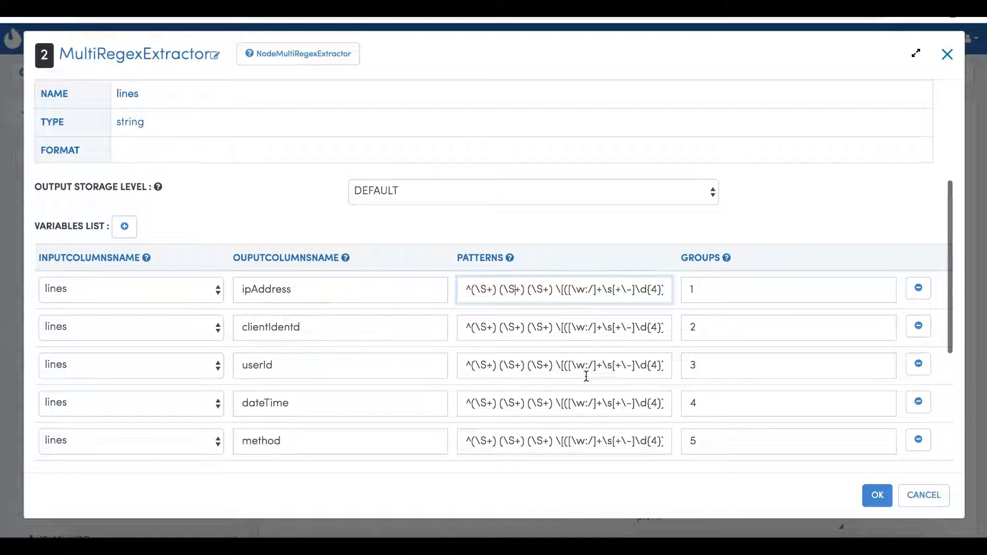
click(877, 495)
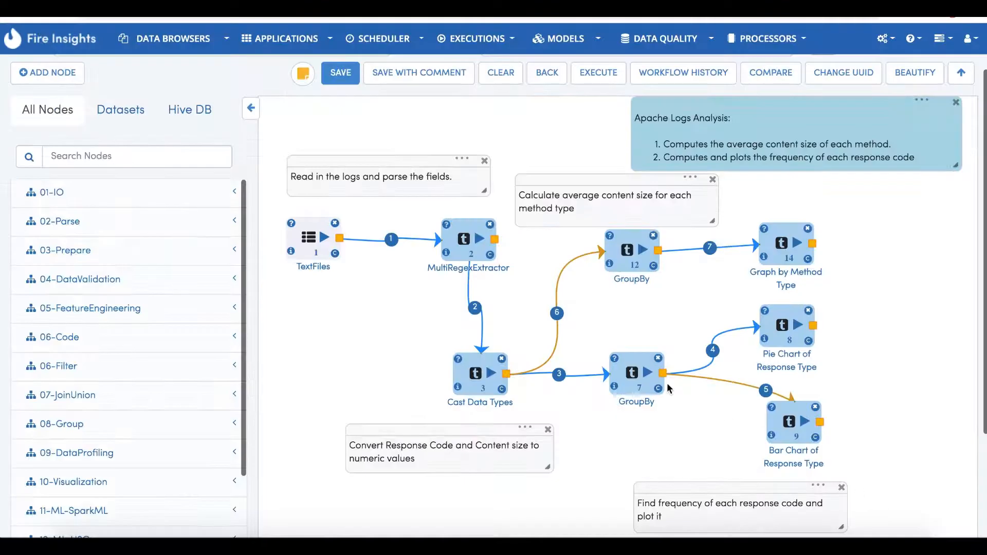
- Run the MultiRegexExtractor node on its own and examine the extracted columns from ipAddress through contentSize
click(480, 239)
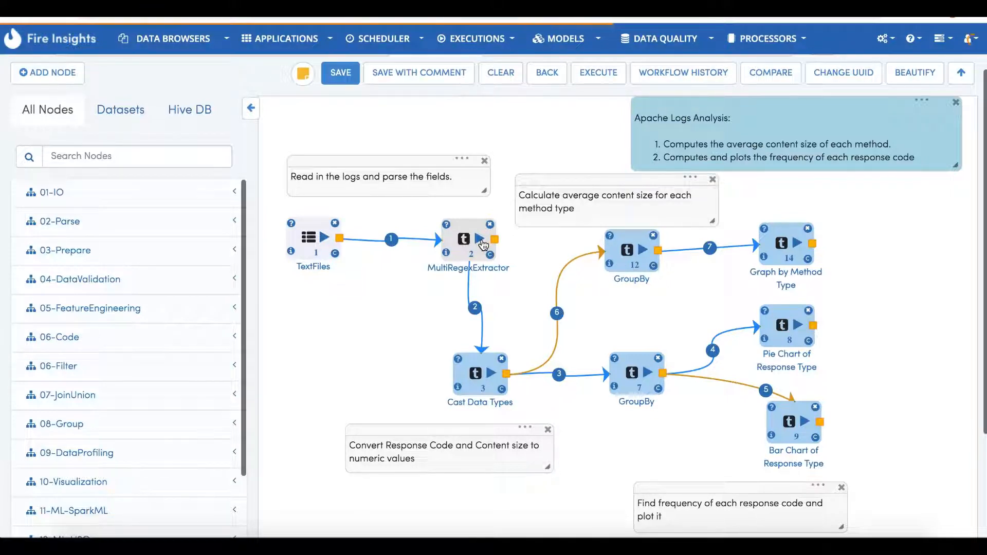
scroll(581, 295, down, 2)
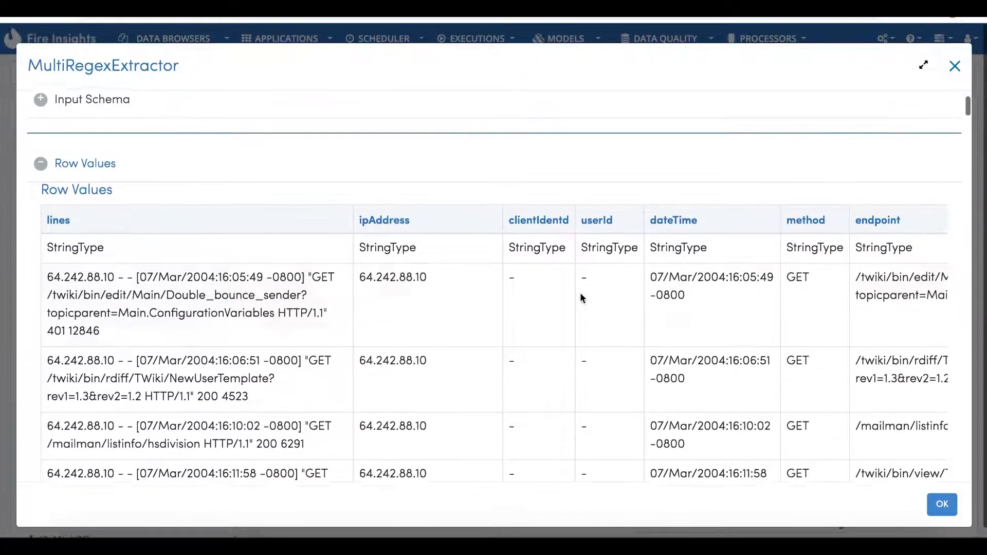
scroll(580, 297, down, 1)
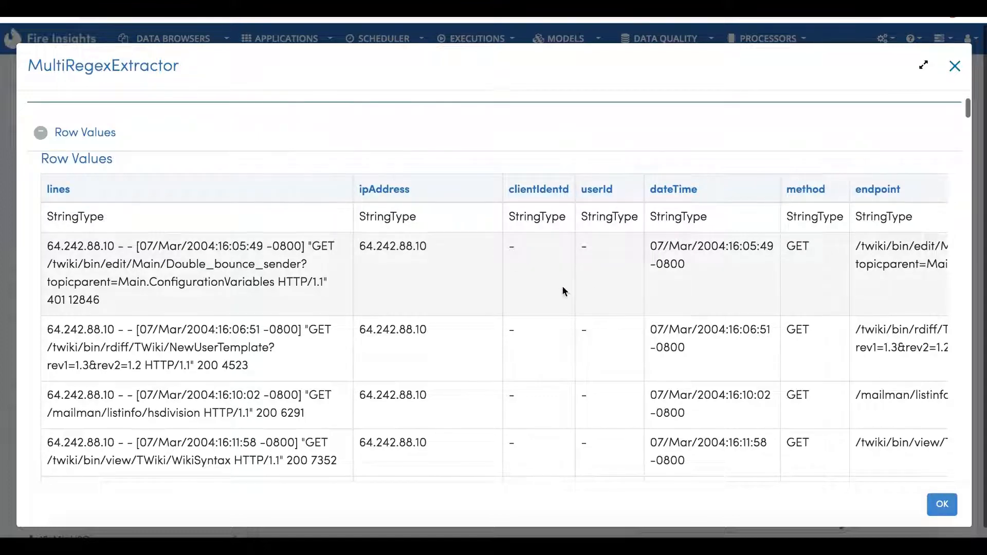
scroll(564, 288, right, 2)
scroll(655, 241, right, 15)
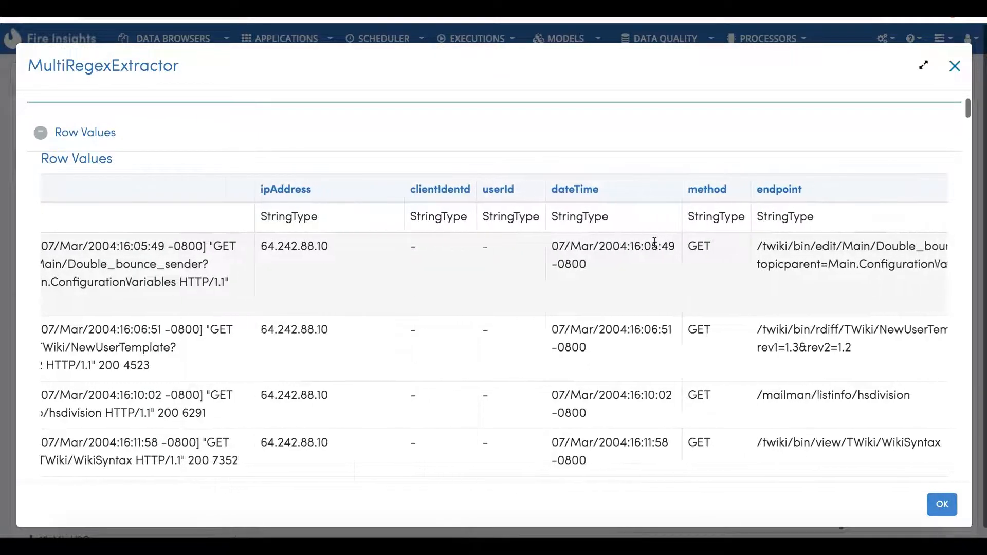
scroll(654, 241, right, 1)
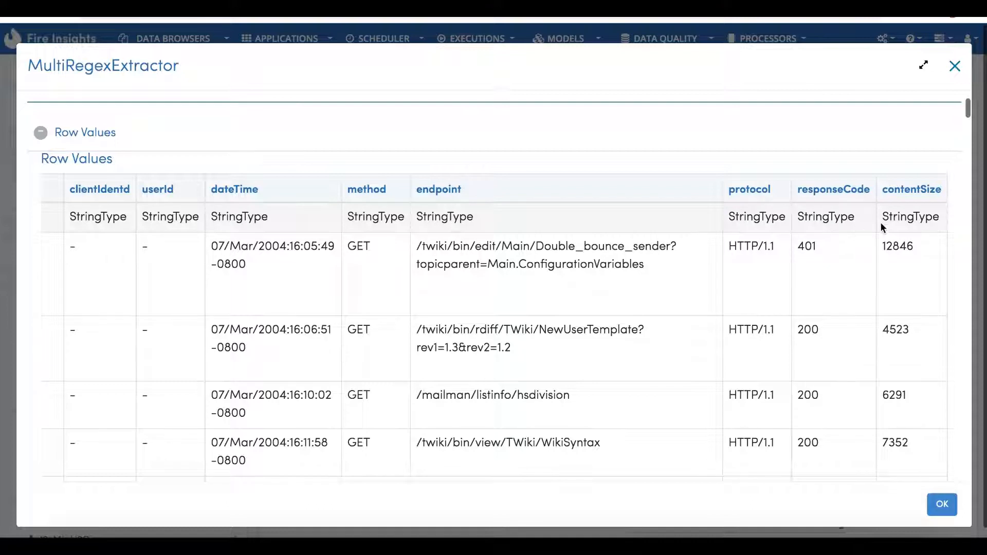
click(942, 515)
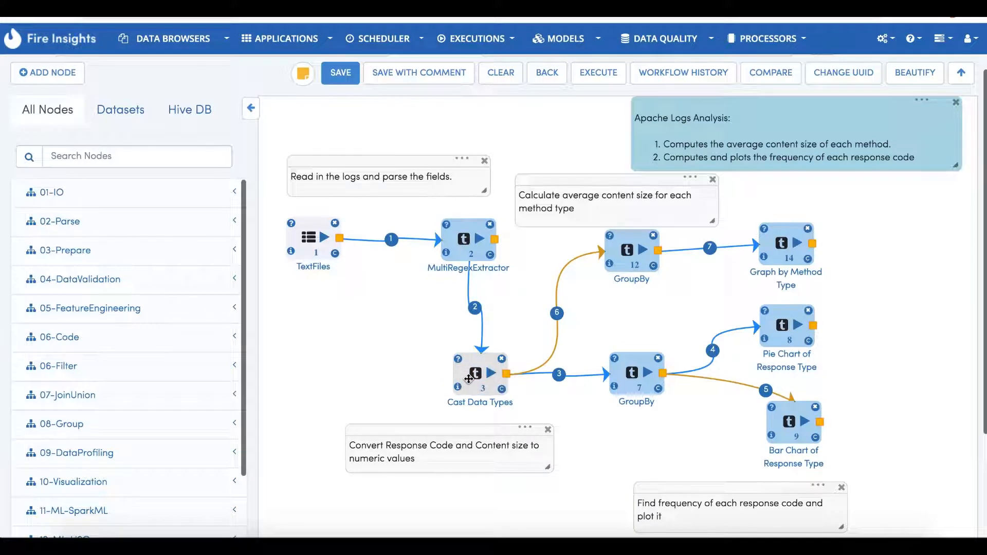
- Review the Cast Data Types node's new data types and replace-existing options for responseCode and contentSize
click(472, 377)
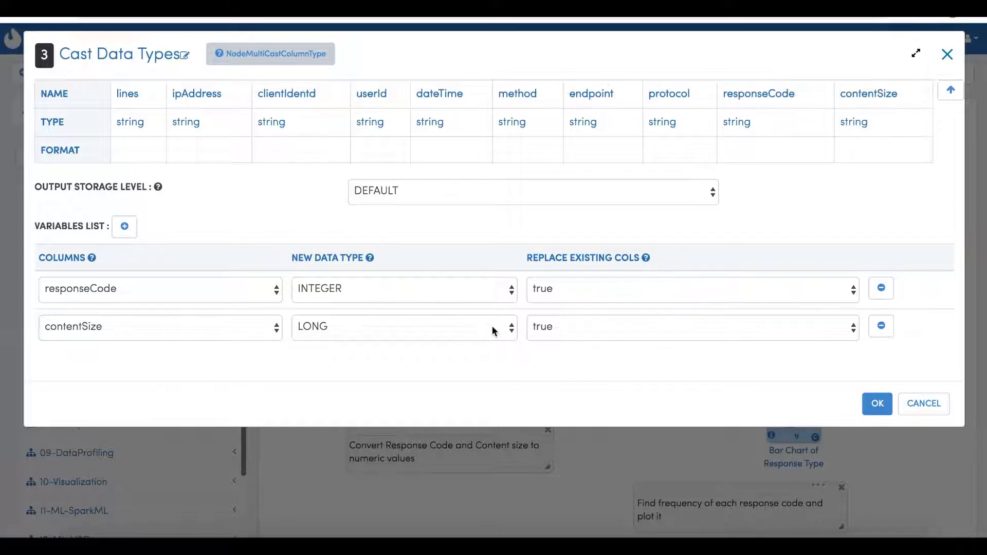
click(564, 291)
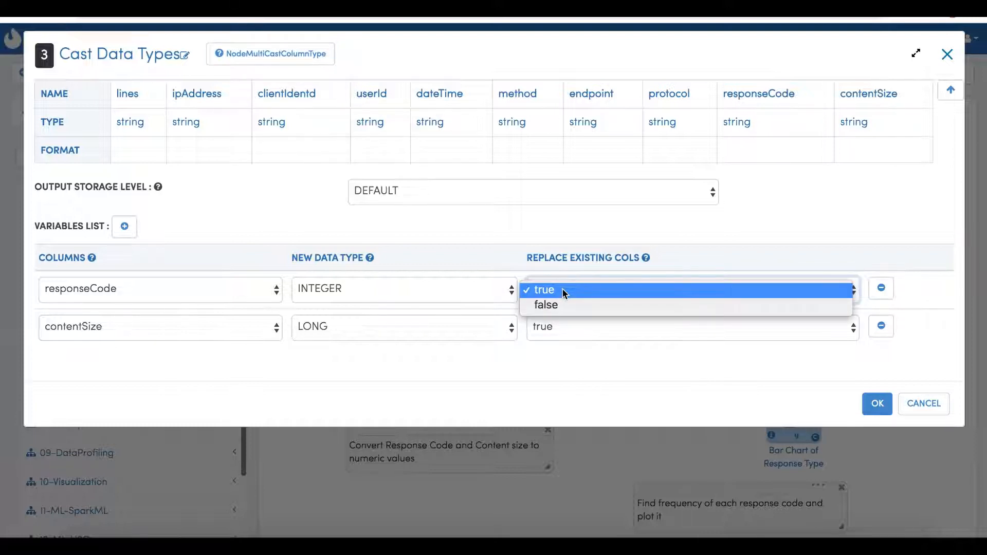
click(564, 291)
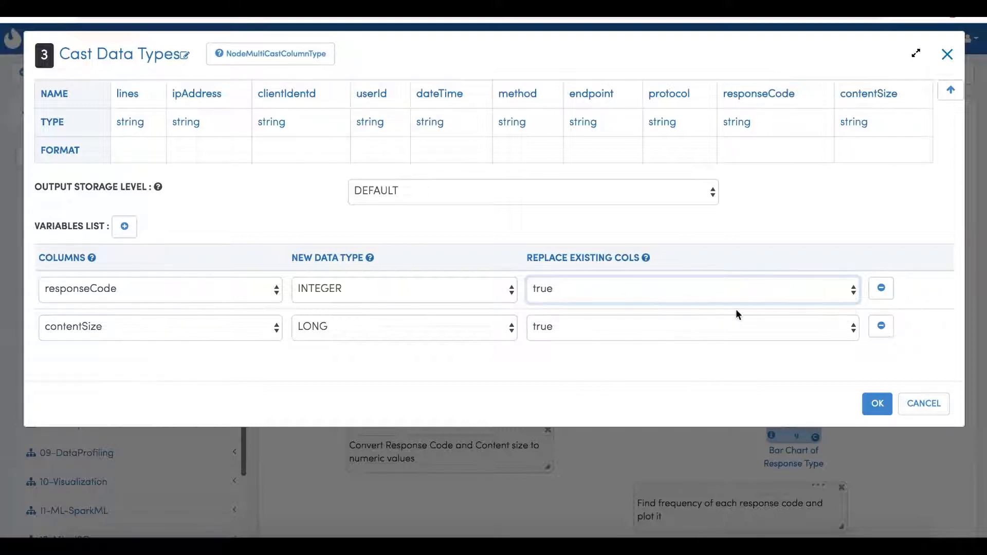
click(877, 405)
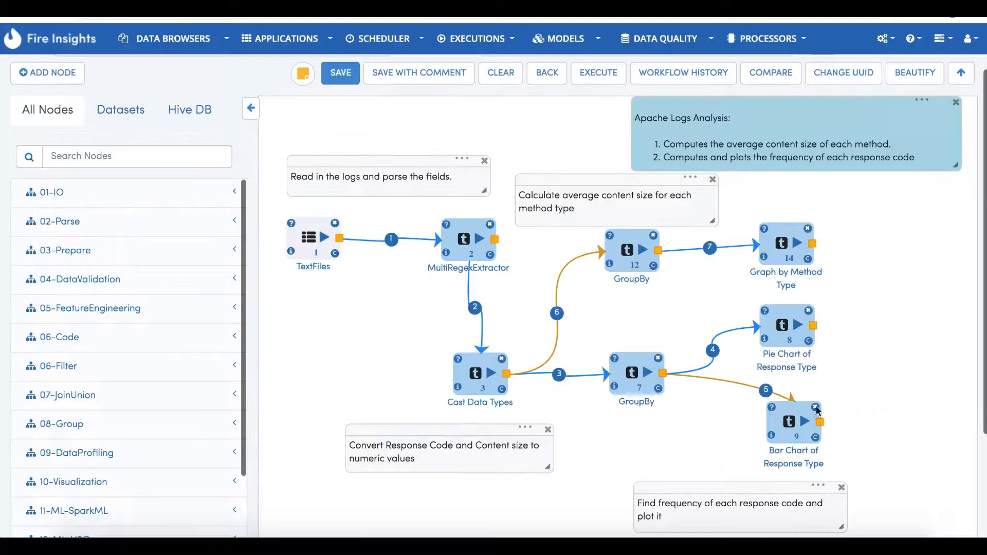
- Review the grouping column and aggregate operation in the GroupBy node that feeds Graph by Method Type
scroll(685, 419, up, 1)
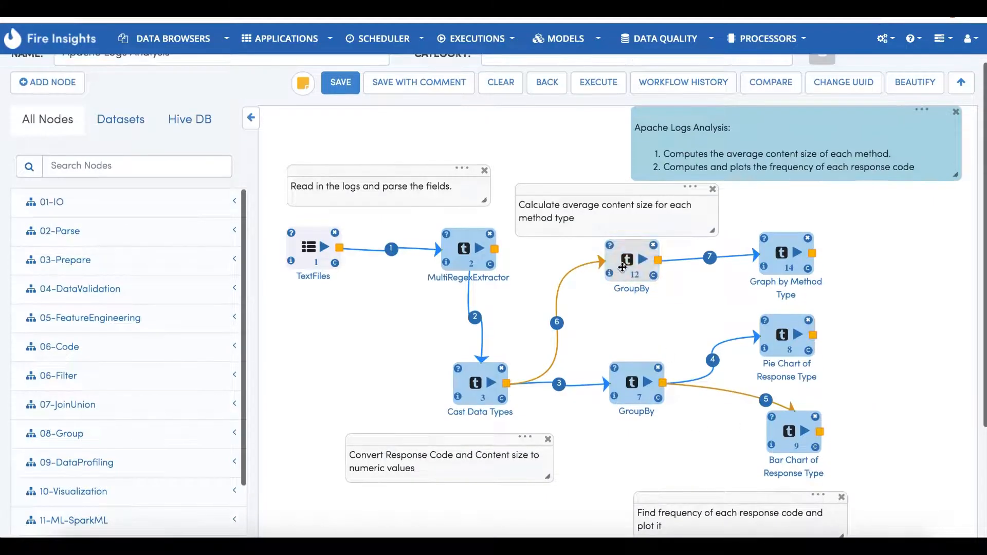
double_click(621, 267)
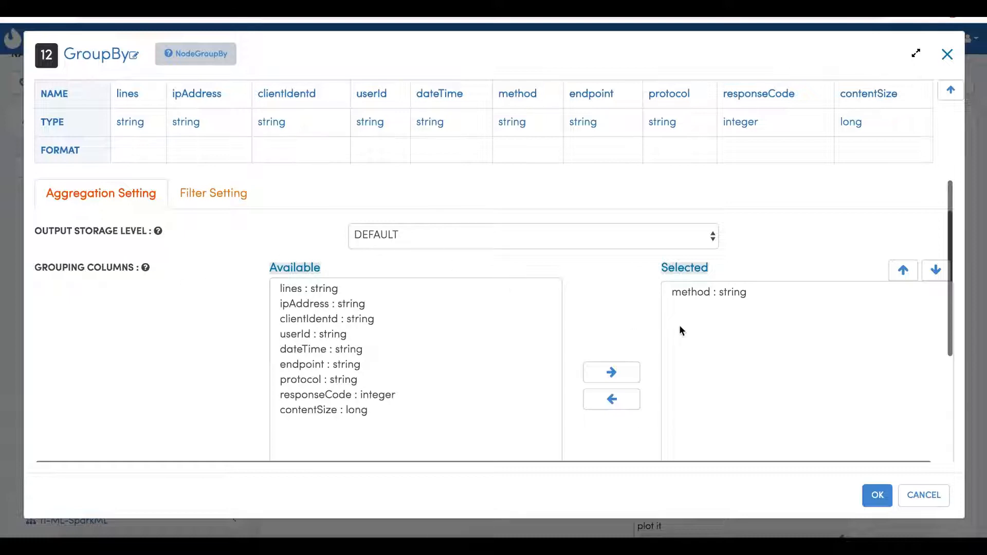
scroll(592, 319, down, 3)
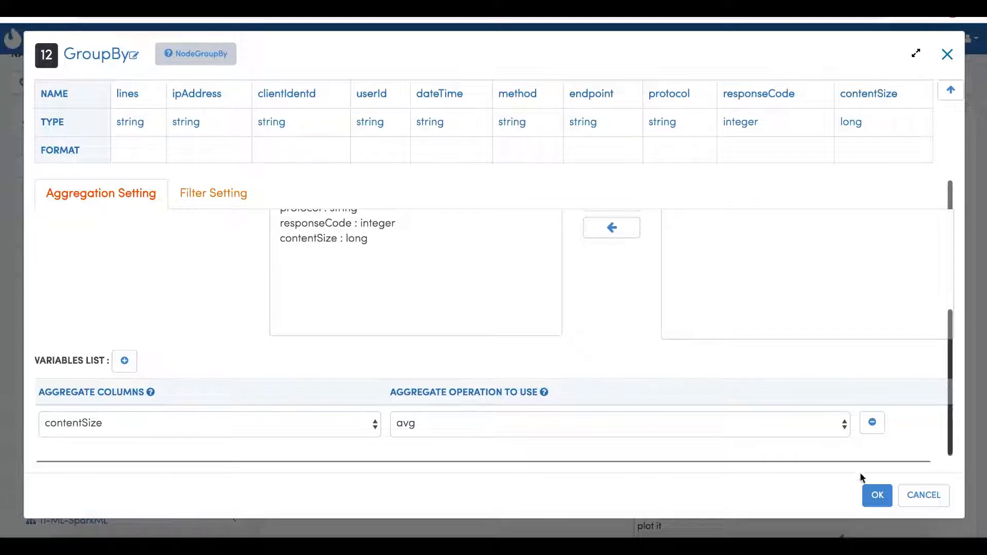
click(880, 497)
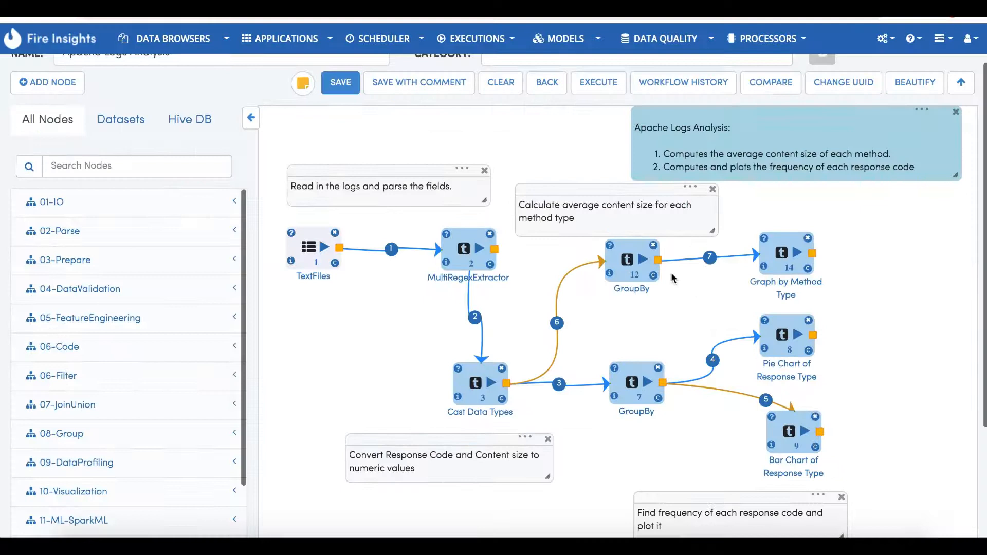
- Run the GroupBy node that feeds Graph by Method Type and examine the average content size per method
click(643, 260)
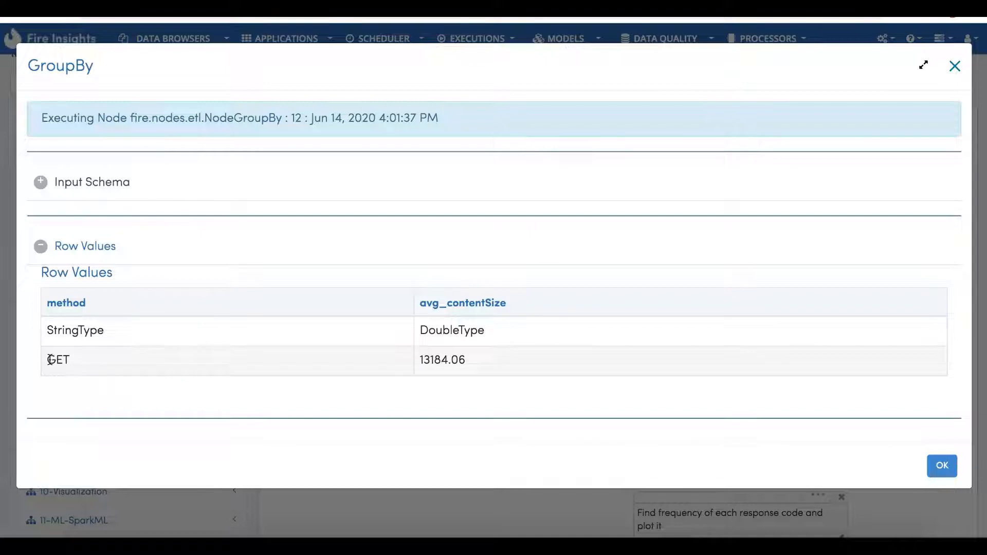
drag(47, 359, 70, 360)
drag(477, 361, 413, 362)
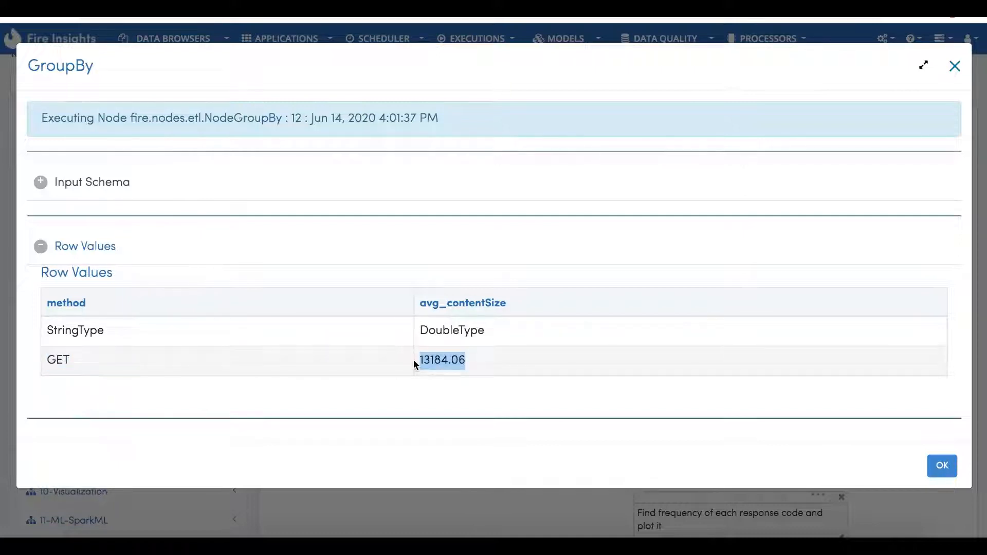
- Close the GroupBy output and review the title, axis labels, chart type and X/Y columns in the Graph by Method Type node
click(942, 466)
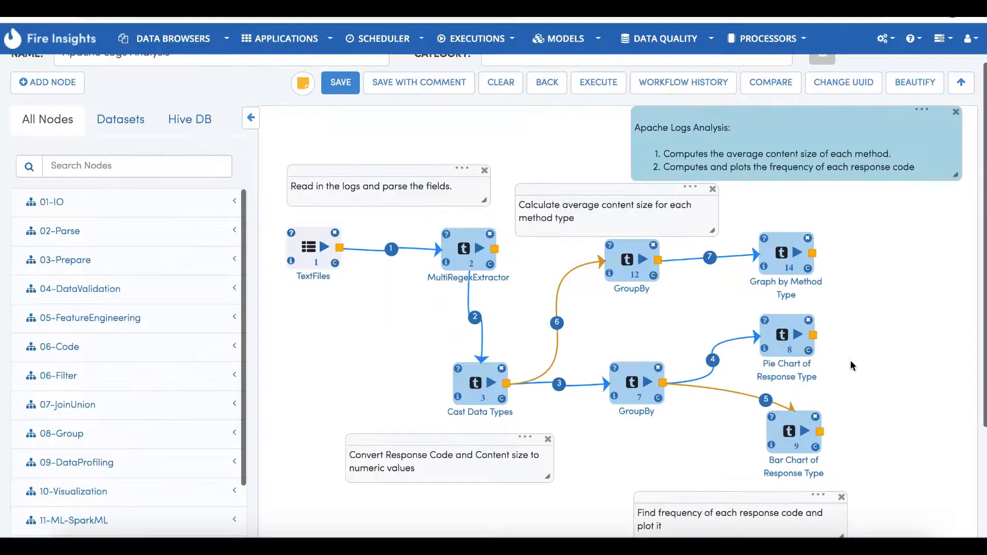
double_click(778, 255)
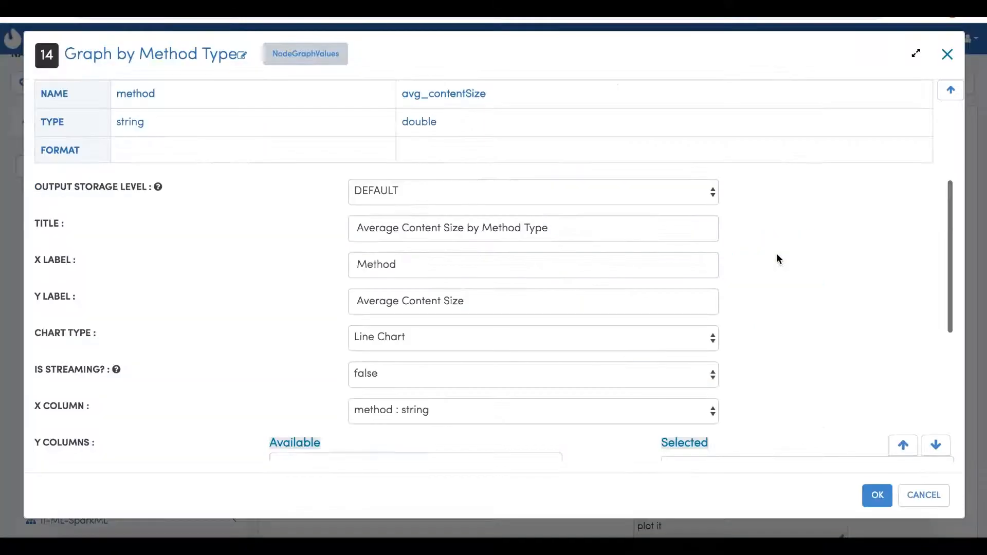
scroll(770, 255, down, 1)
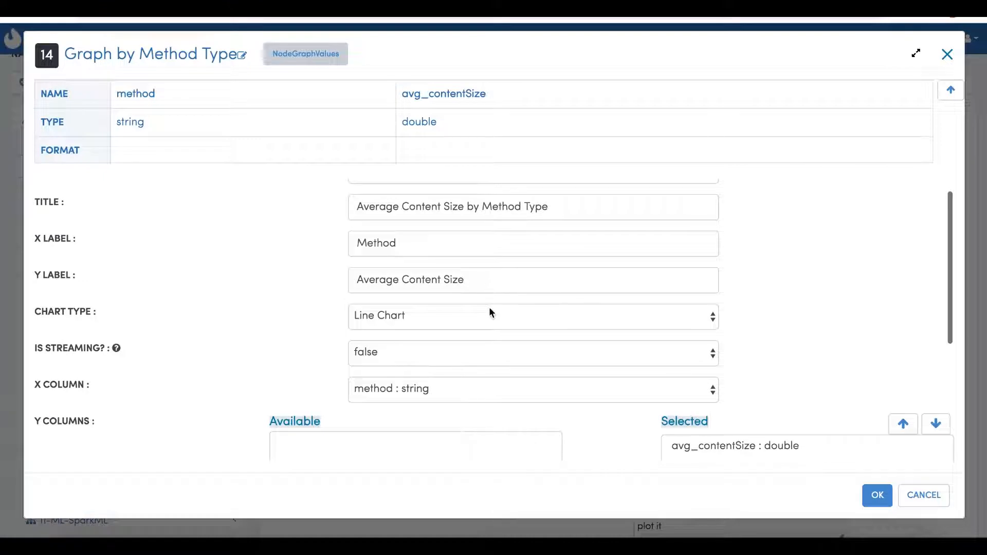
scroll(489, 310, down, 1)
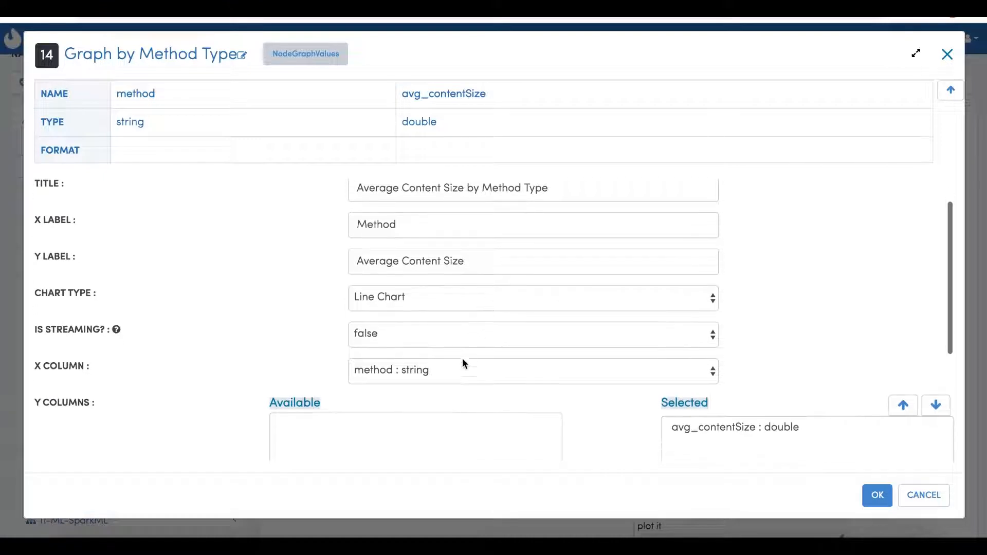
scroll(459, 369, down, 1)
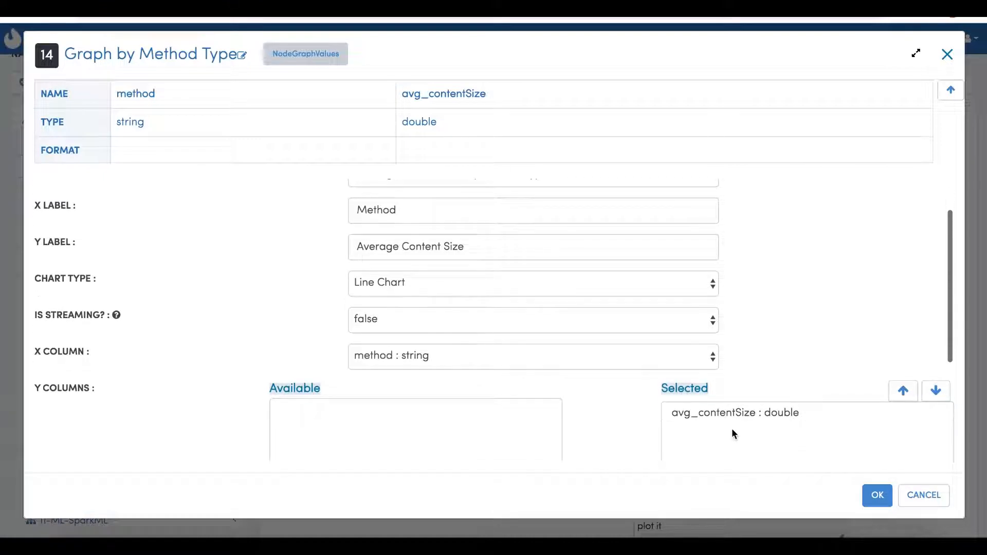
scroll(732, 428, down, 1)
click(879, 495)
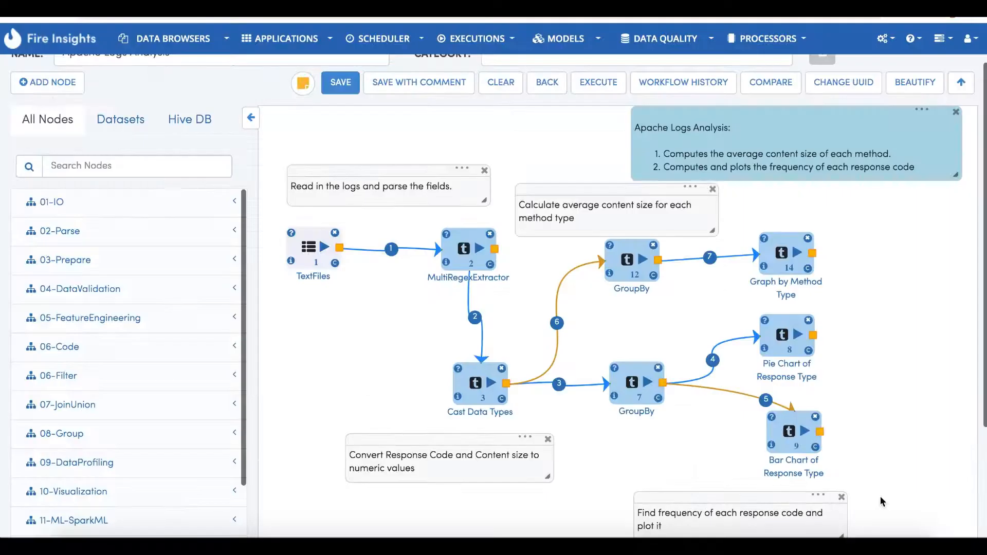
- Review the grouping column and aggregate operation in the GroupBy node that feeds the pie and bar charts
scroll(758, 444, down, 1)
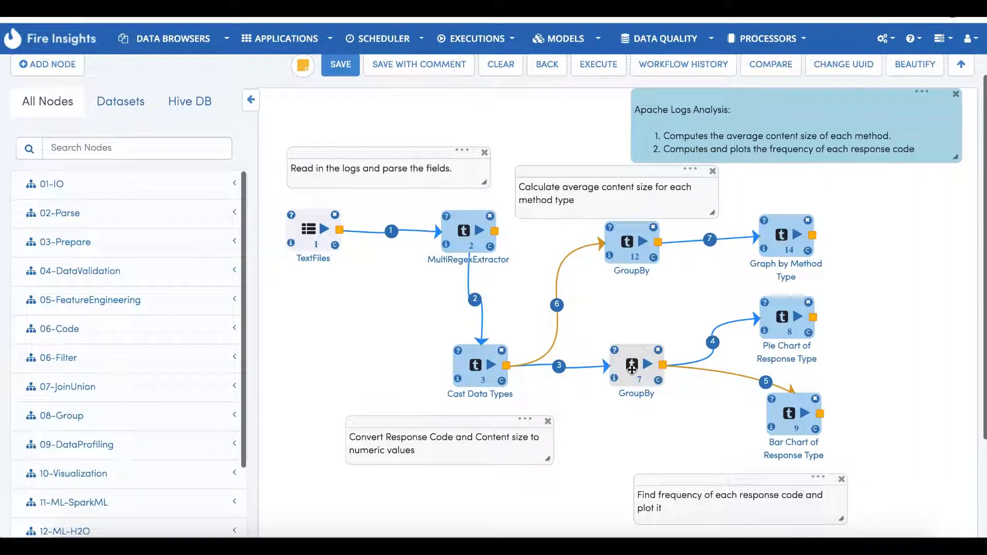
click(632, 370)
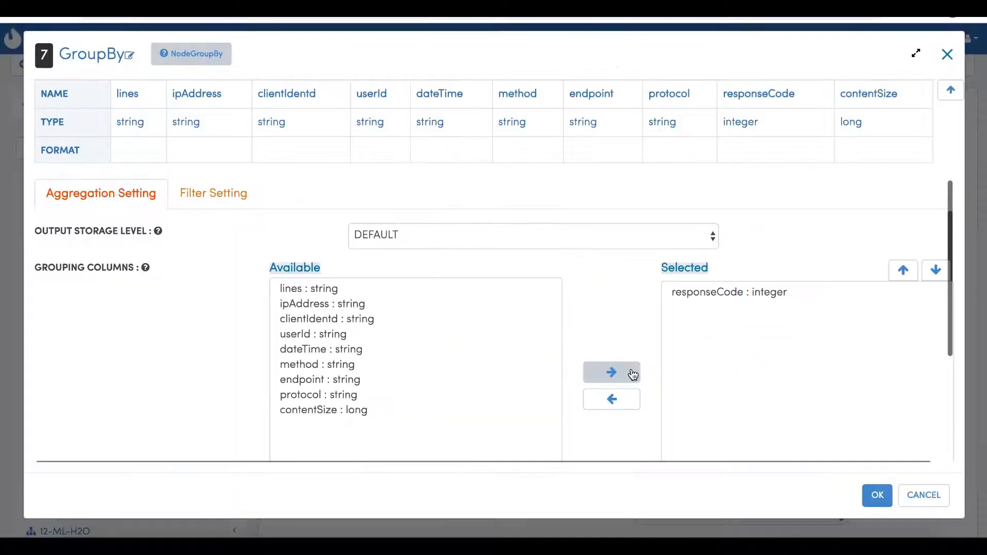
scroll(632, 375, down, 3)
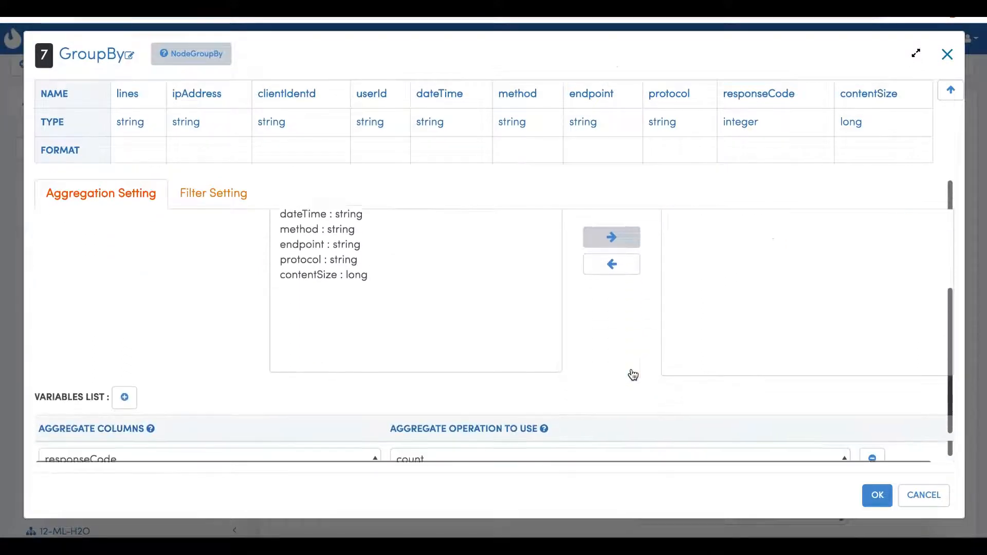
scroll(632, 370, up, 3)
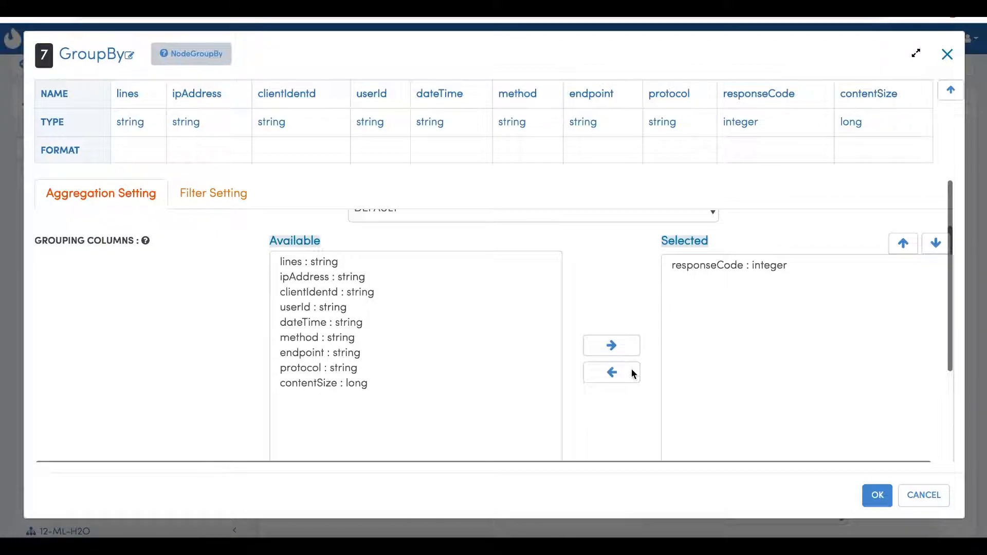
click(877, 495)
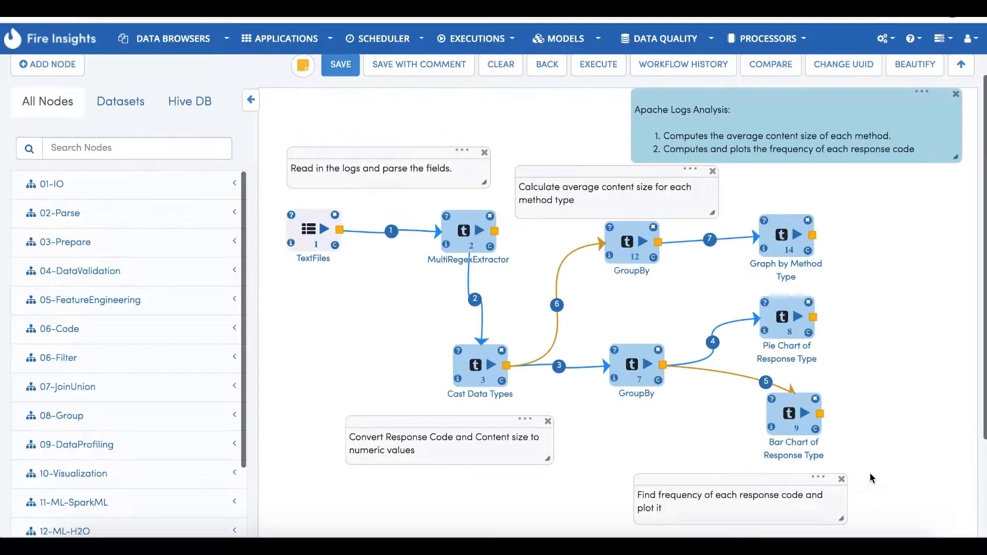
- Review the title, axis labels, chart type and X/Y columns in the Bar Chart of Response Type node
click(787, 408)
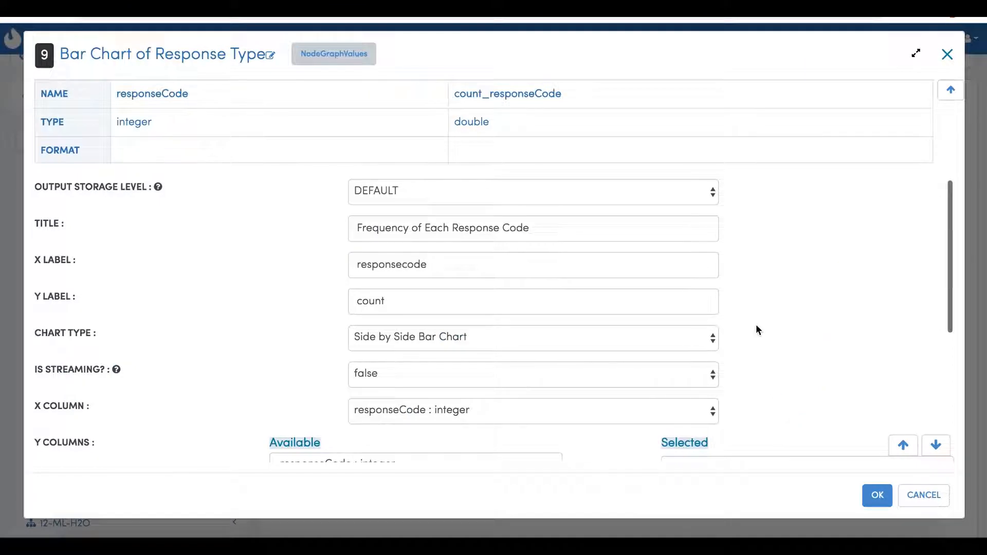
scroll(756, 327, down, 2)
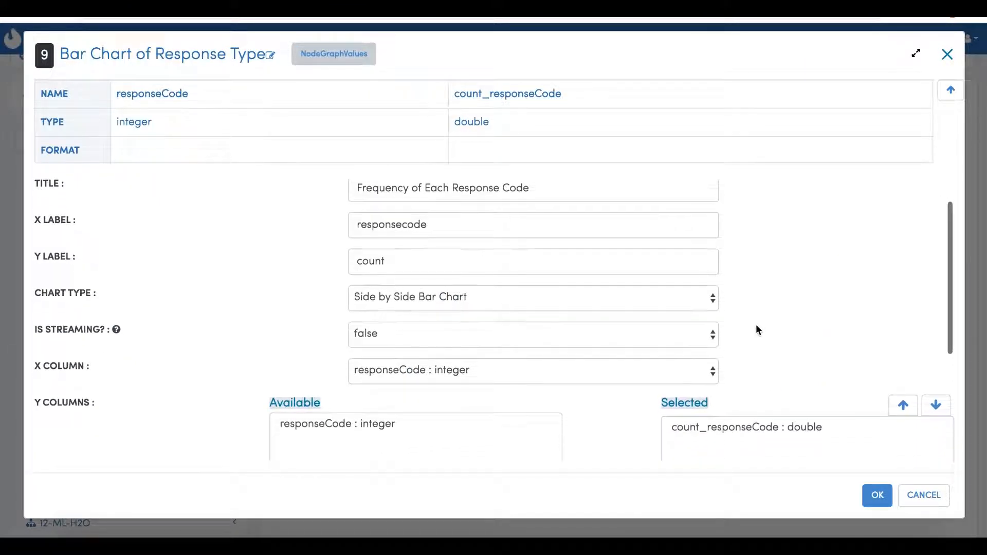
scroll(757, 327, down, 2)
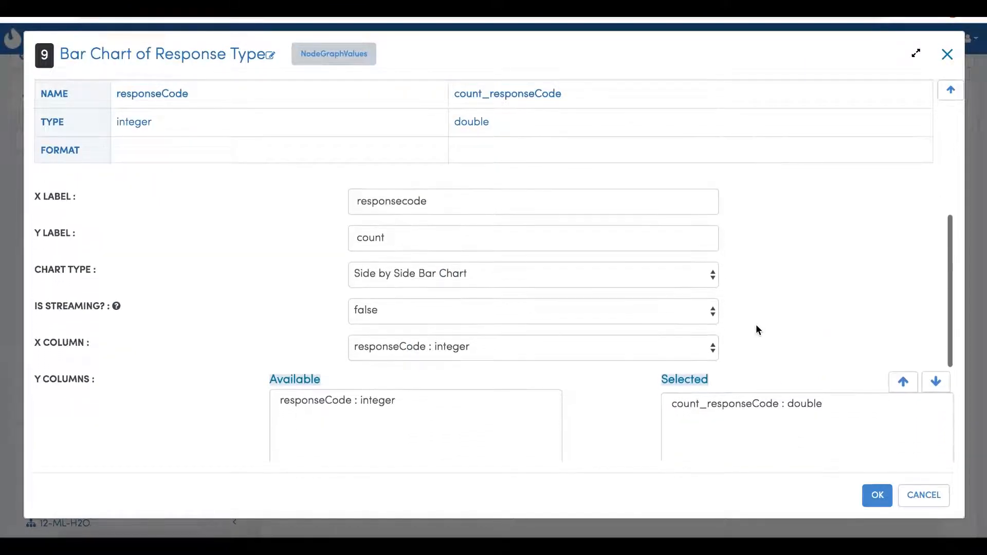
scroll(756, 330, down, 6)
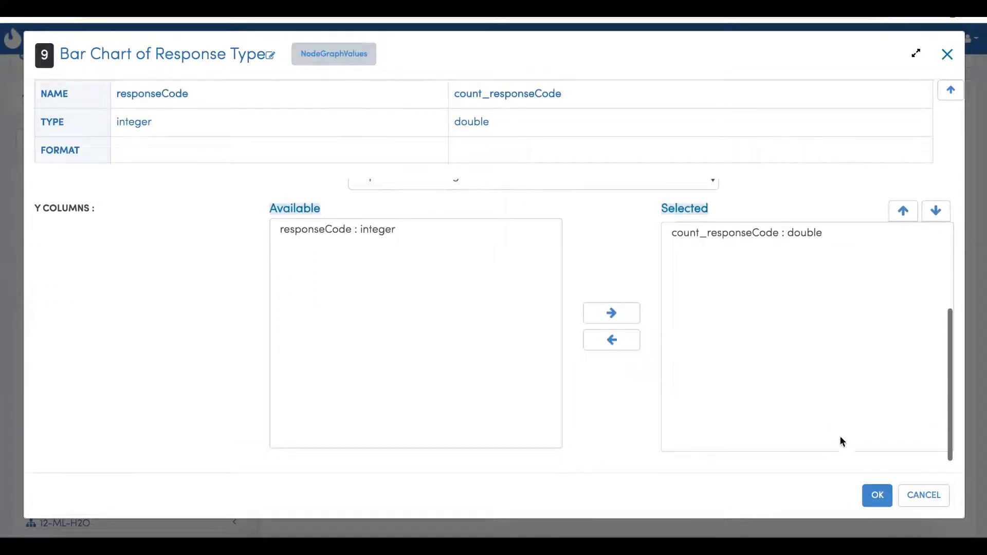
click(878, 497)
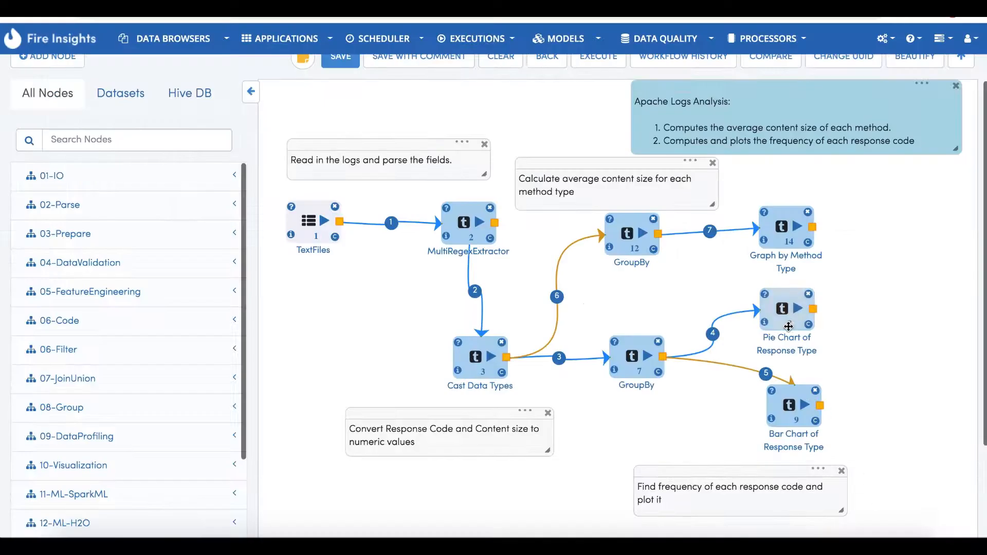
- Save the Apache Logs Analysis workflow and execute it in full with the default execution settings
scroll(737, 288, up, 2)
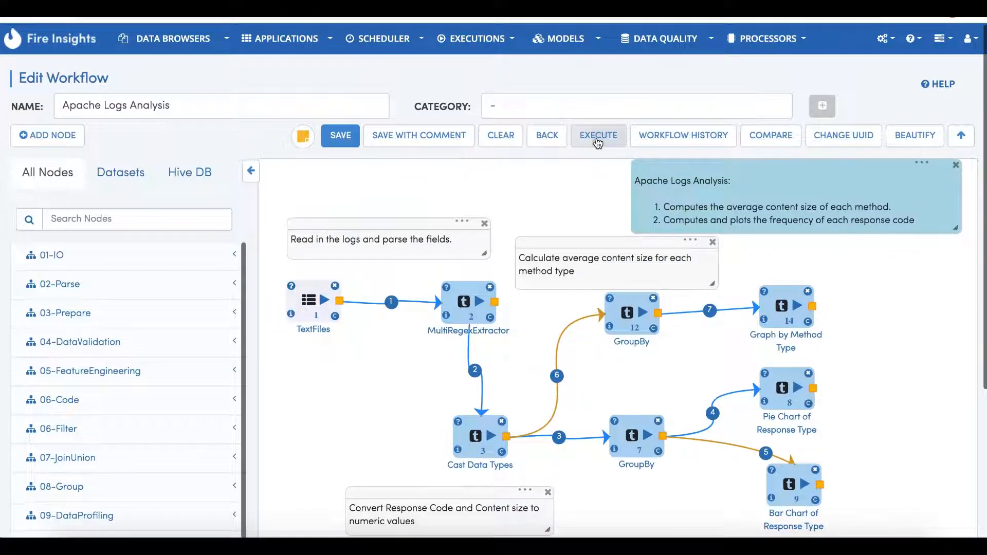
click(596, 139)
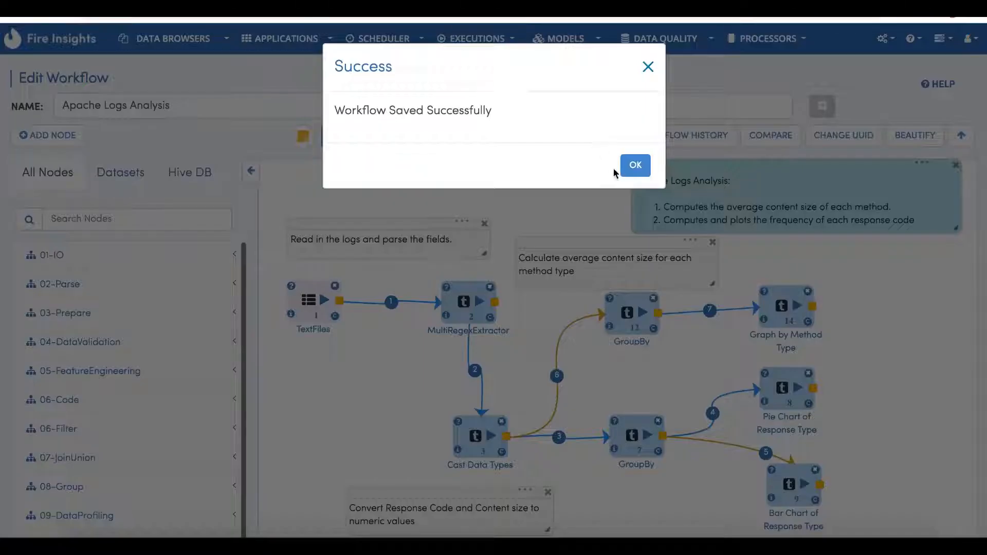
click(636, 165)
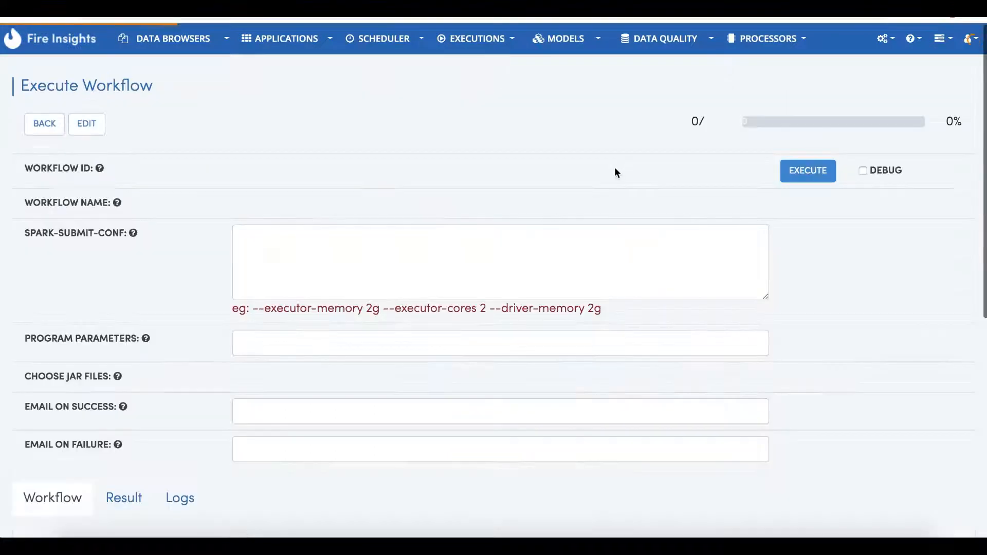
click(808, 177)
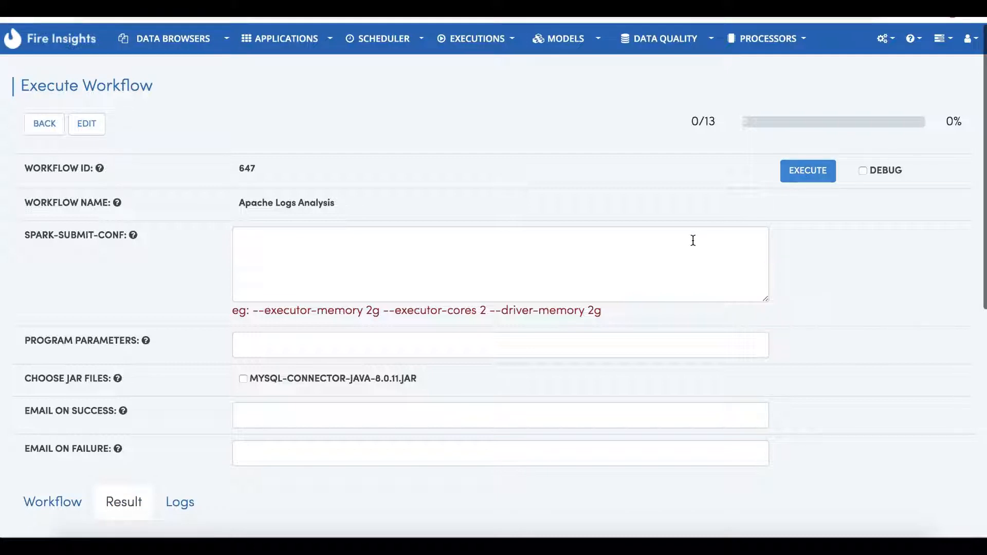
- Examine the spark-submit configuration example for executor memory, executor cores and driver memory while the job starts
scroll(694, 241, down, 3)
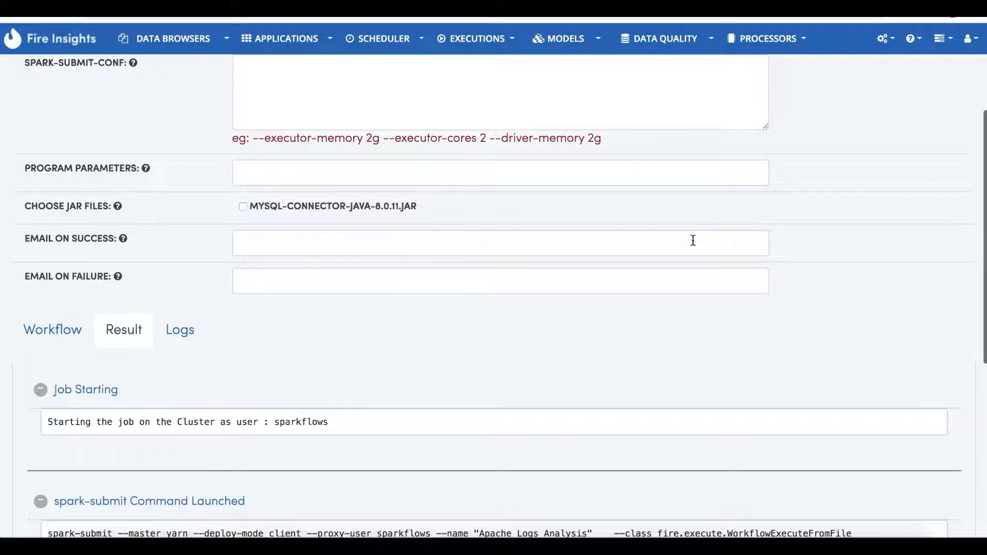
scroll(693, 241, up, 2)
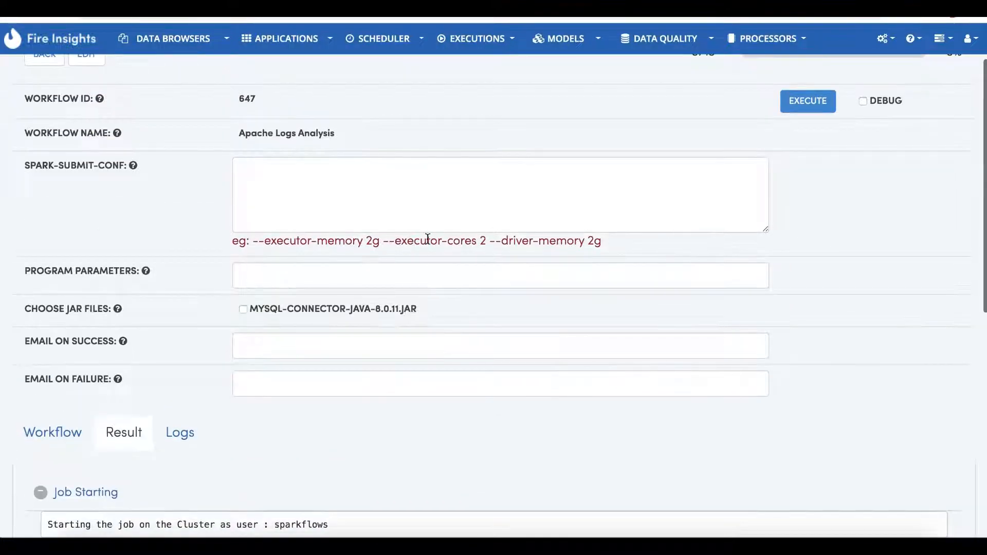
drag(260, 236, 684, 238)
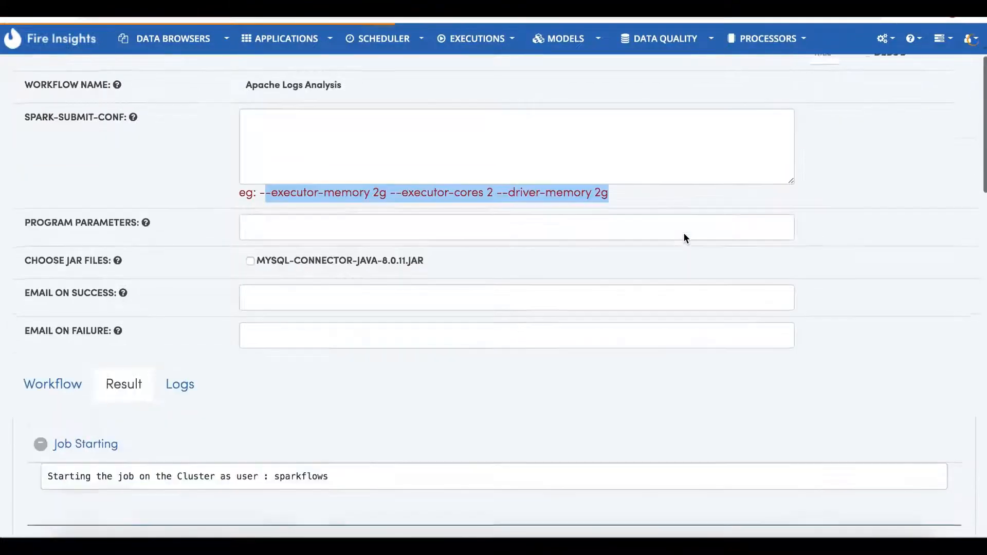
- Examine the launched spark-submit command, log file location, application details and per-node progress in the execution results
scroll(686, 239, down, 5)
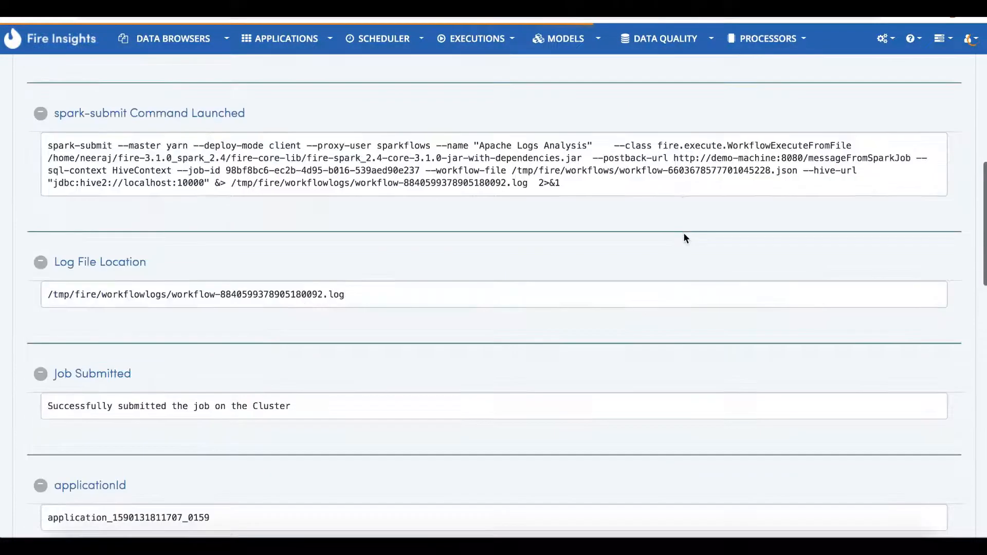
scroll(686, 239, down, 8)
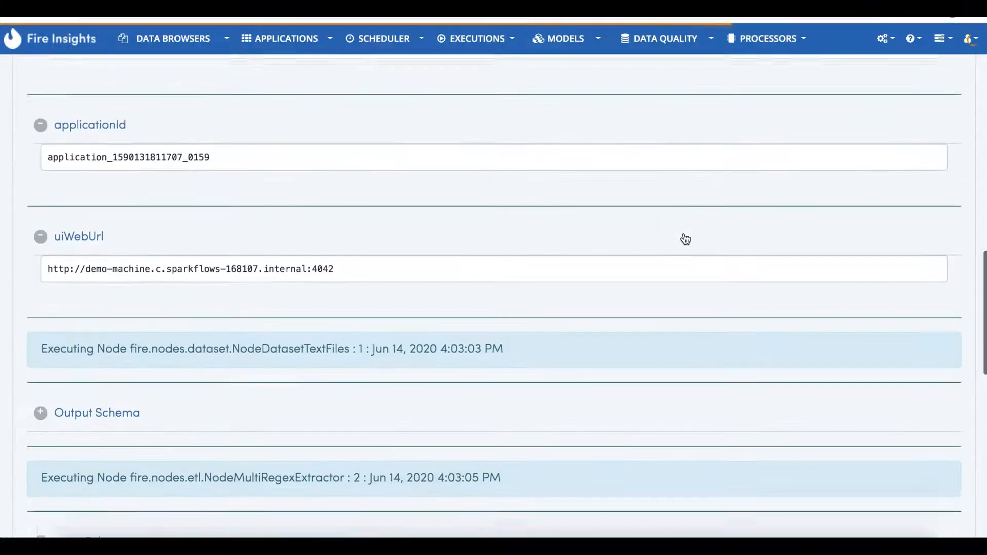
scroll(685, 238, down, 2)
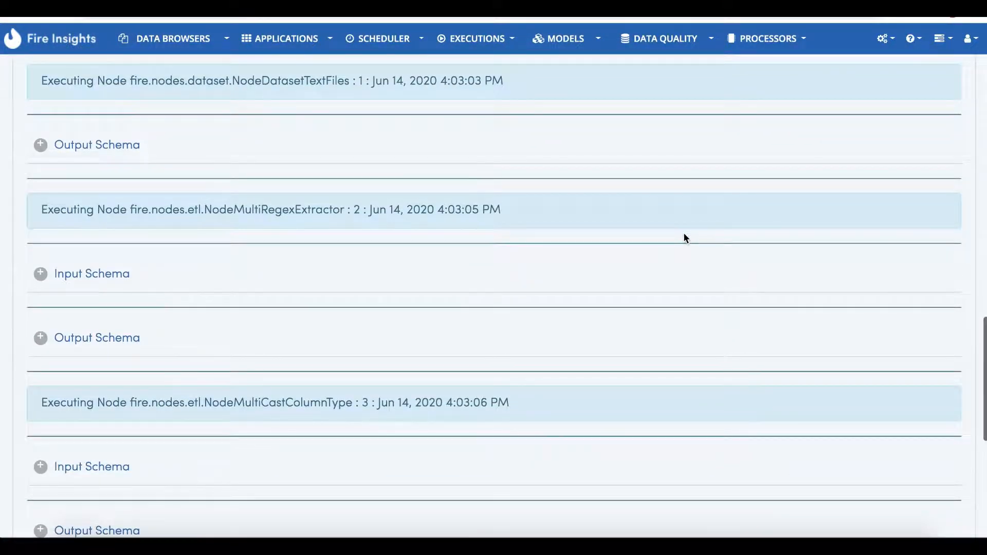
- Inspect the count and share of response codes 404, 200, 302 and 401 in the Frequency of Each Response Code pie chart
scroll(685, 238, down, 8)
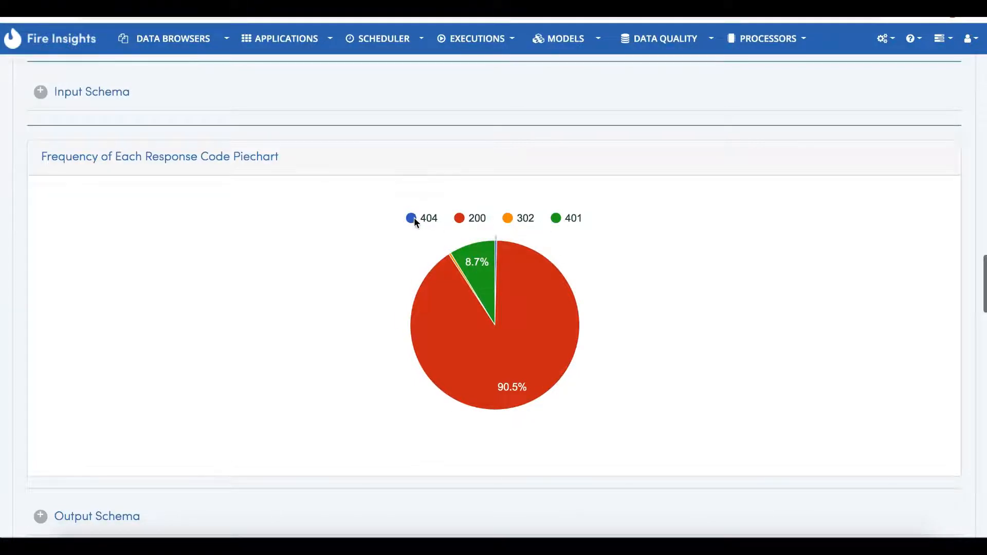
mouse_move(412, 217)
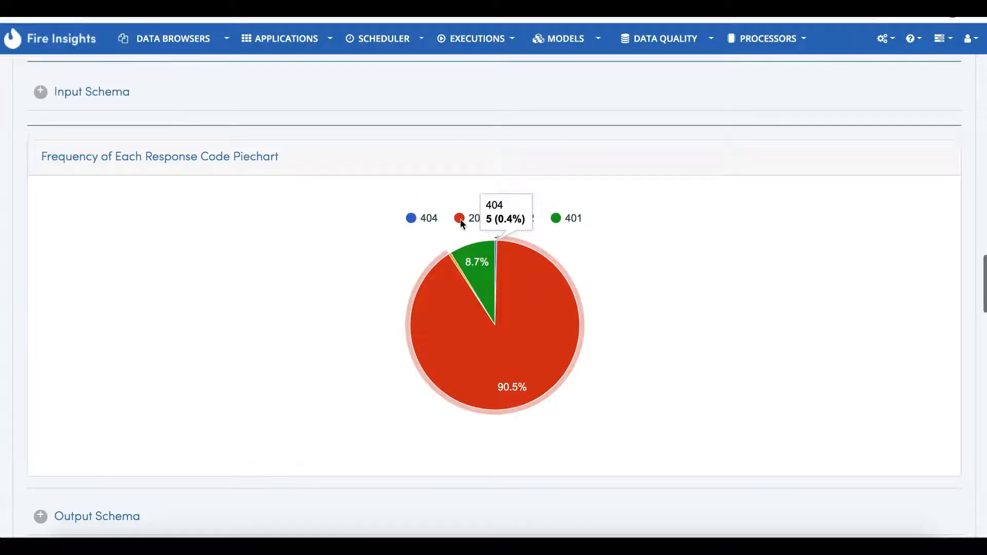
mouse_move(461, 220)
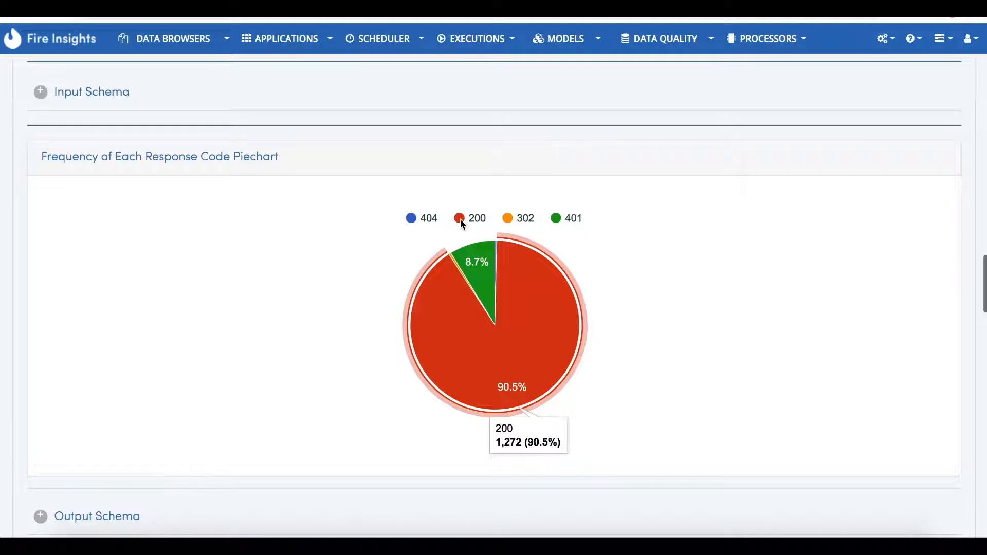
mouse_move(509, 220)
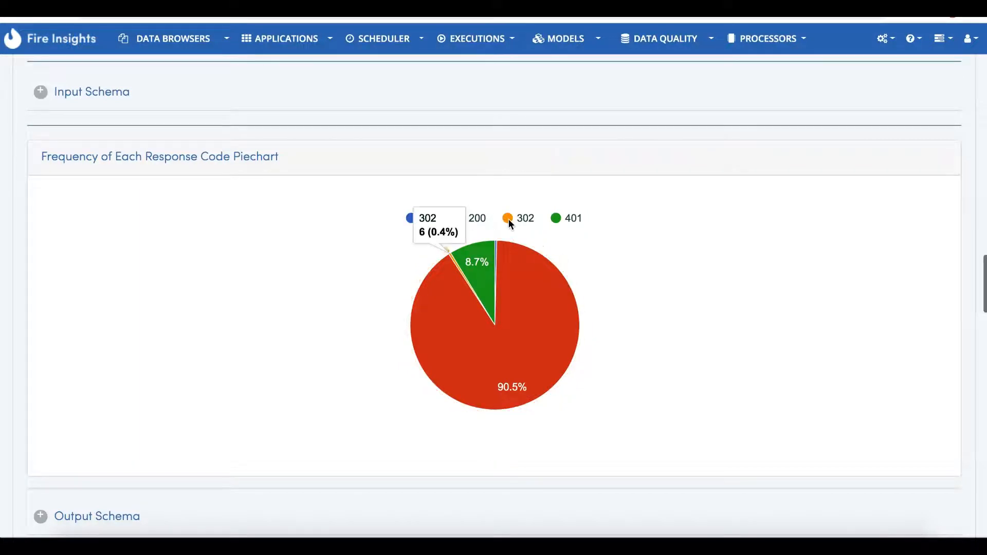
mouse_move(557, 220)
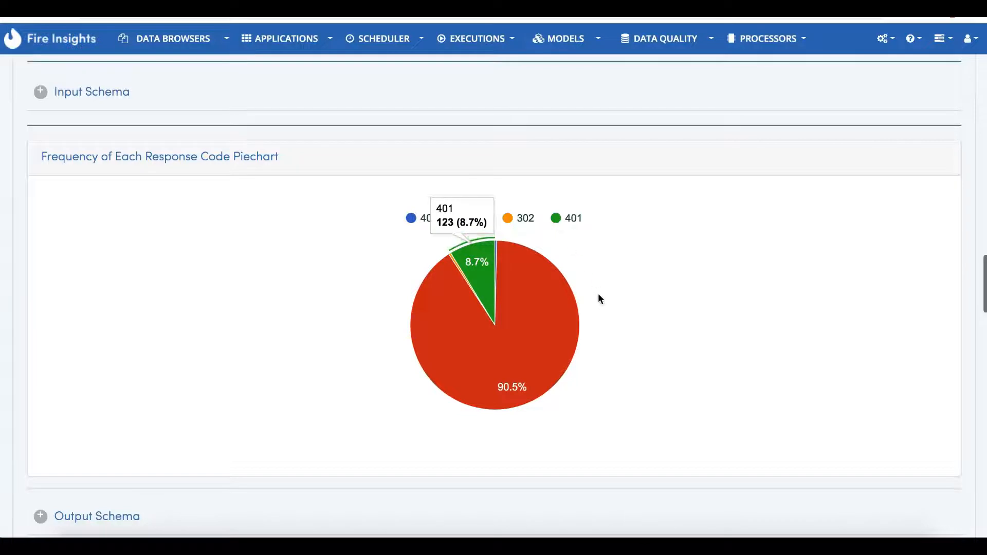
- Examine the response code frequency bar chart and the remaining node results through to the end of the execution output
scroll(598, 293, down, 3)
scroll(600, 296, down, 7)
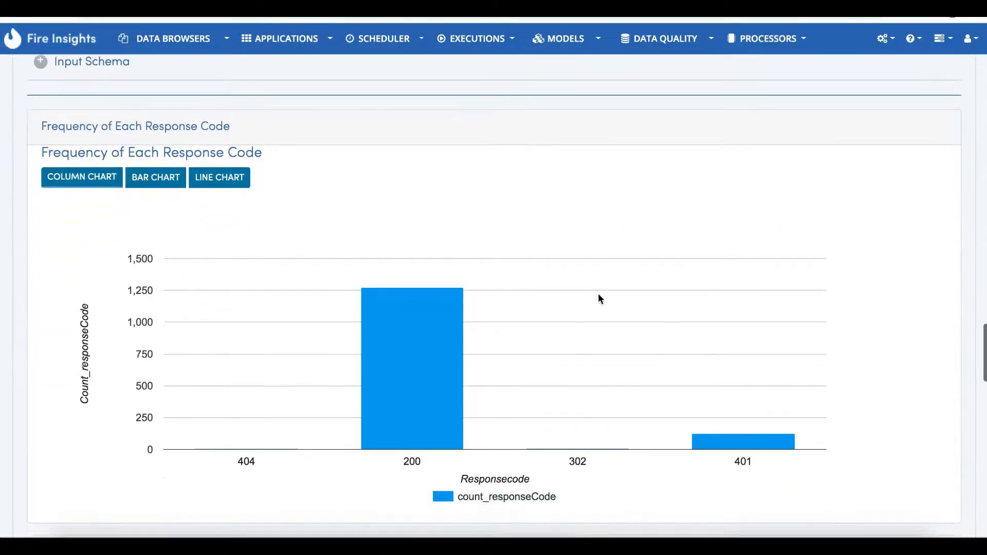
scroll(600, 297, down, 8)
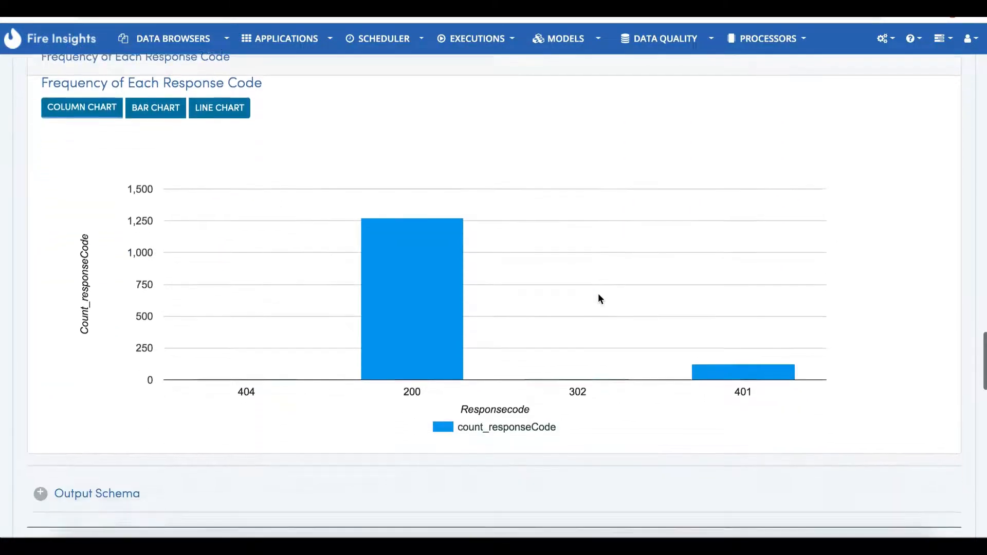
scroll(600, 299, down, 15)
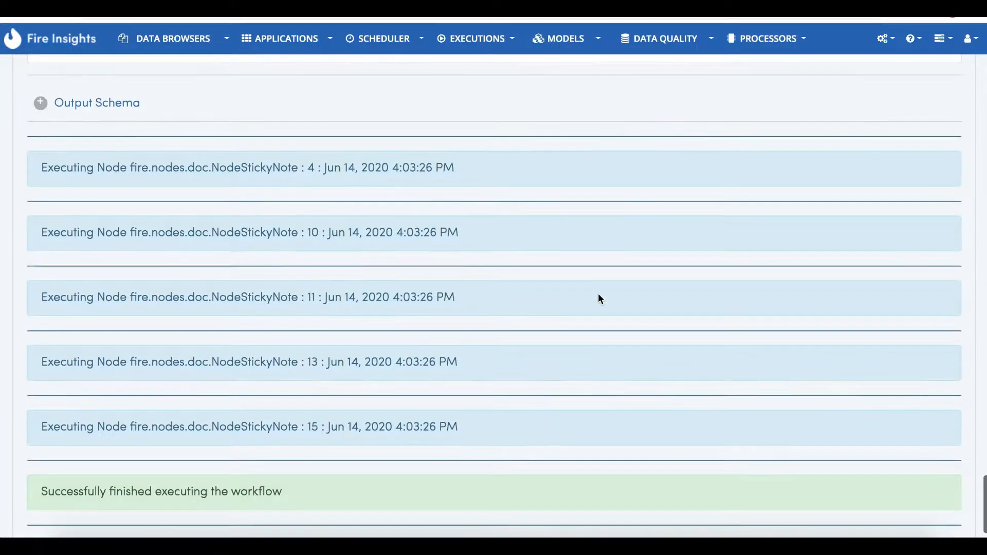
scroll(599, 297, down, 1)
- Open the list of all workflow executions
scroll(586, 278, up, 15)
click(500, 51)
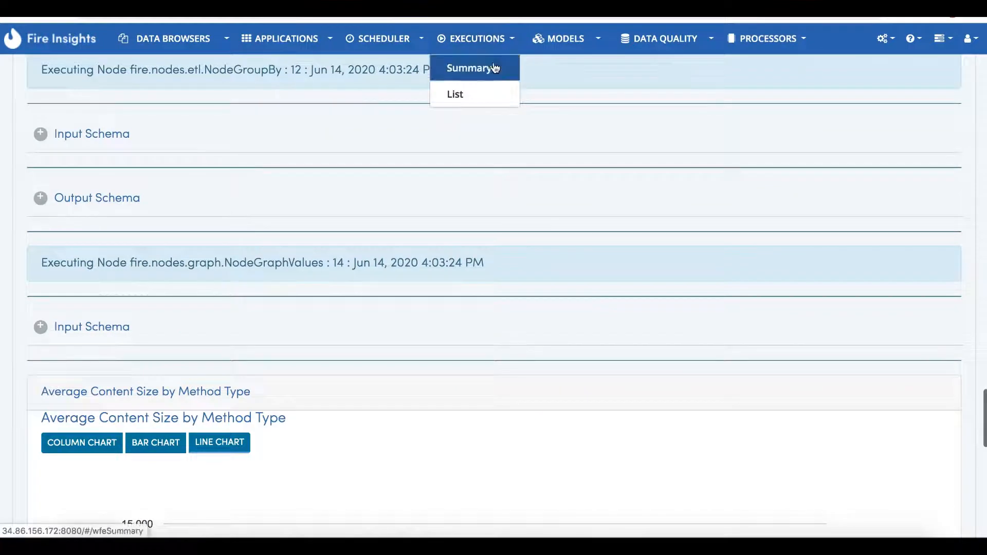
click(484, 93)
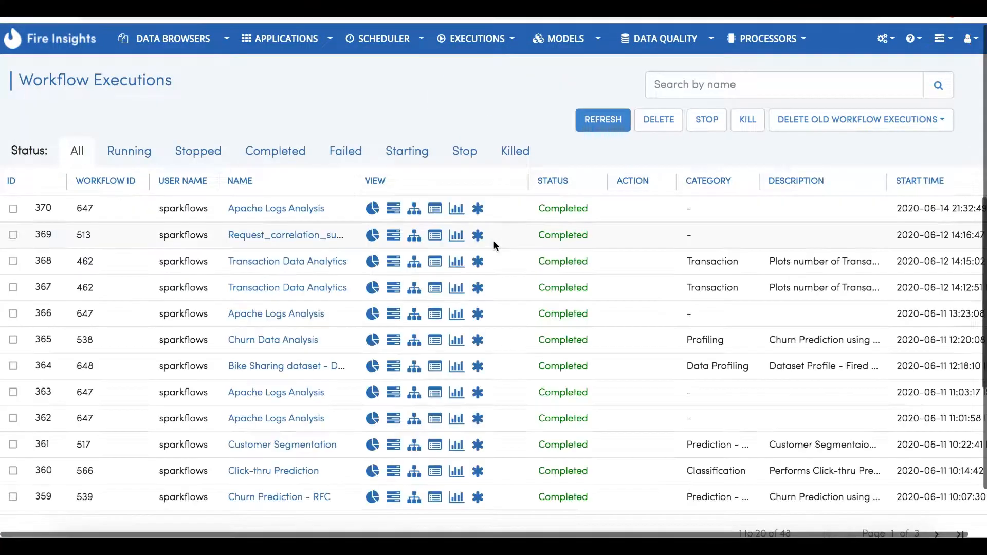
- Open the execution result of the newest Apache Logs Analysis run (ID 370) and review its job details, charts and node outputs through to the end
click(415, 210)
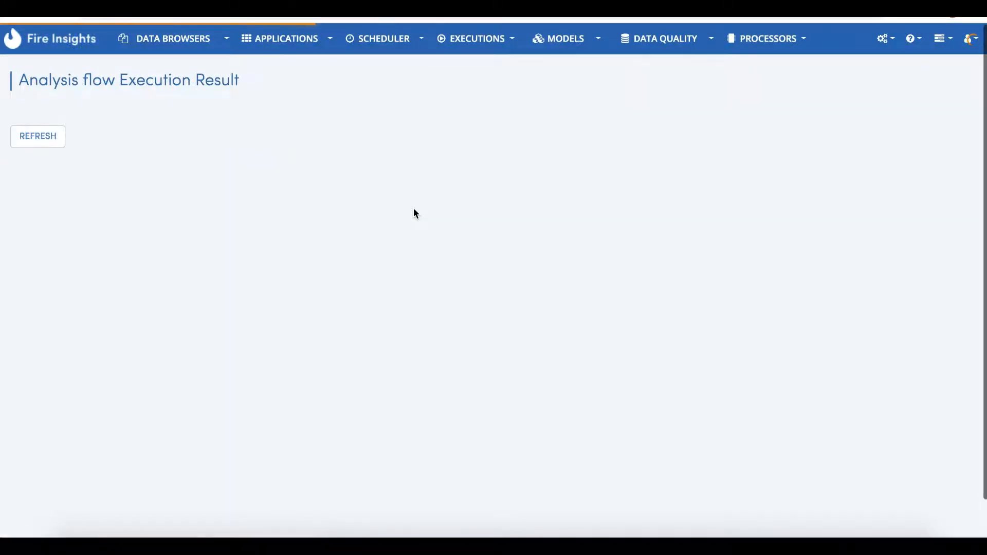
scroll(459, 299, down, 10)
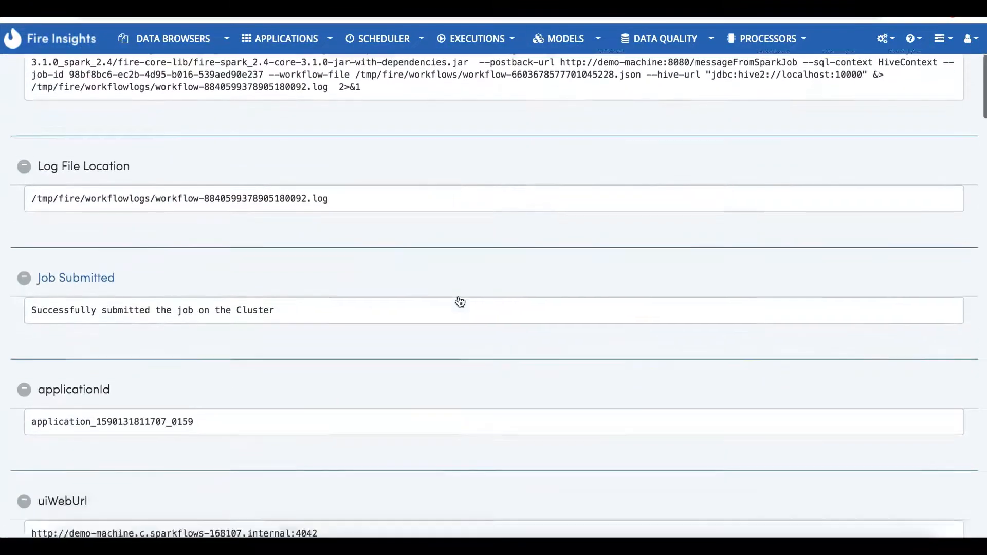
scroll(459, 298, down, 20)
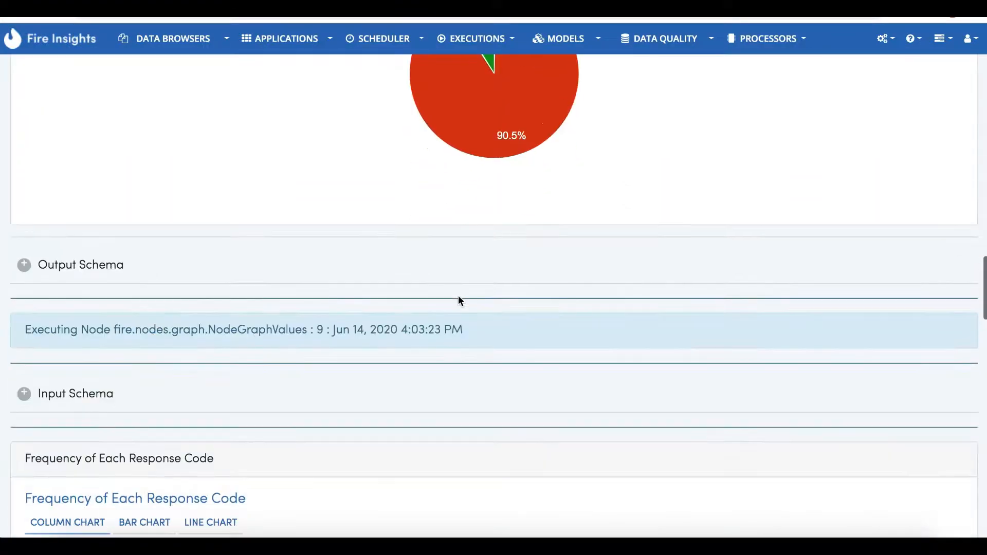
scroll(460, 300, down, 20)
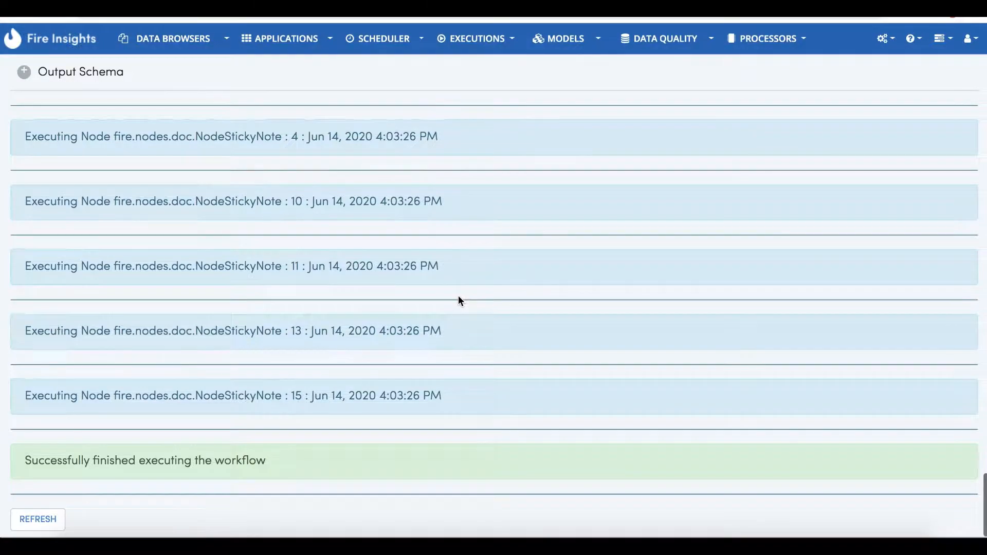
scroll(459, 298, up, 12)
scroll(459, 298, down, 11)
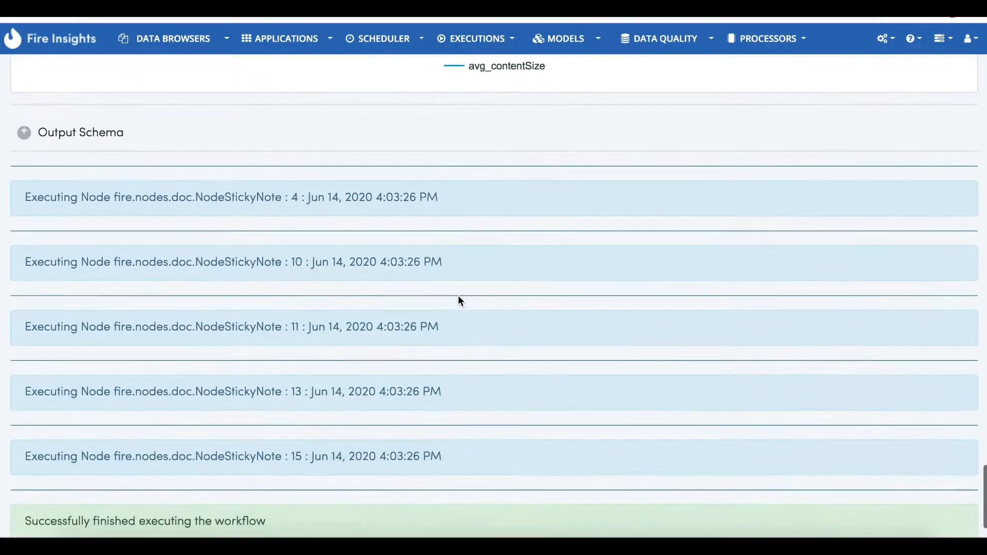
scroll(458, 298, down, 1)
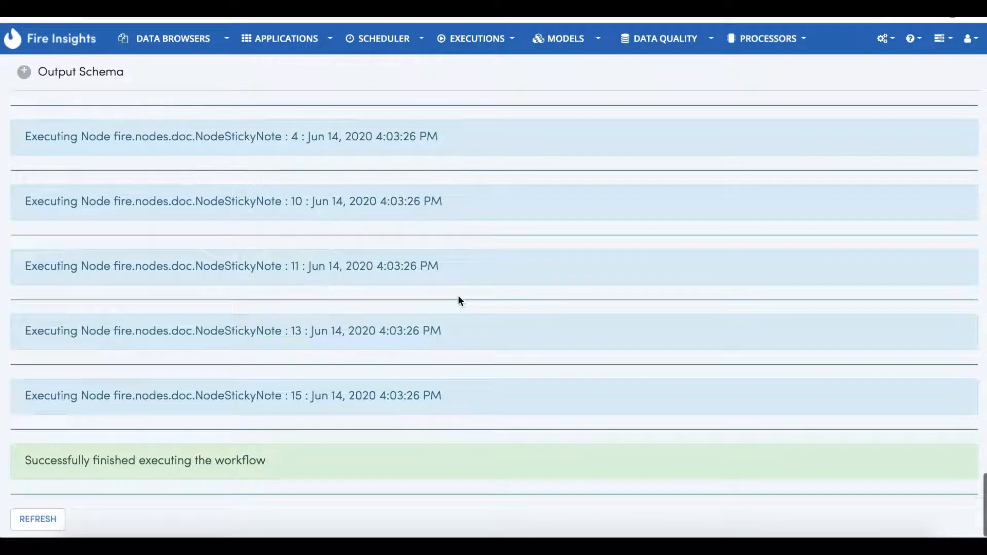